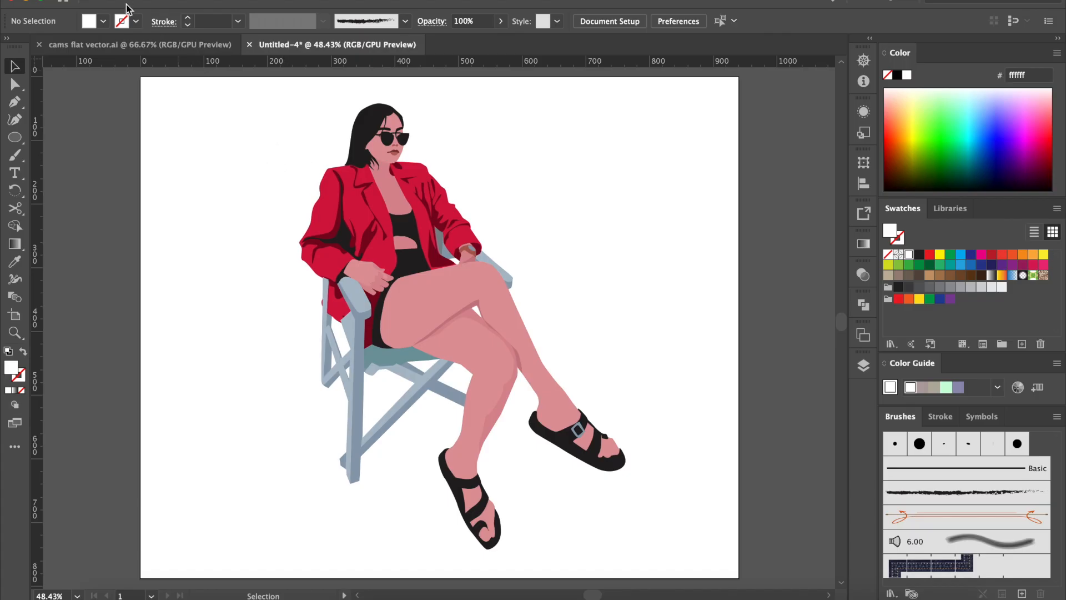
Export the seated woman artwork as a PNG named "cams vector 1" into the "cams for vector" folder
click(109, 0)
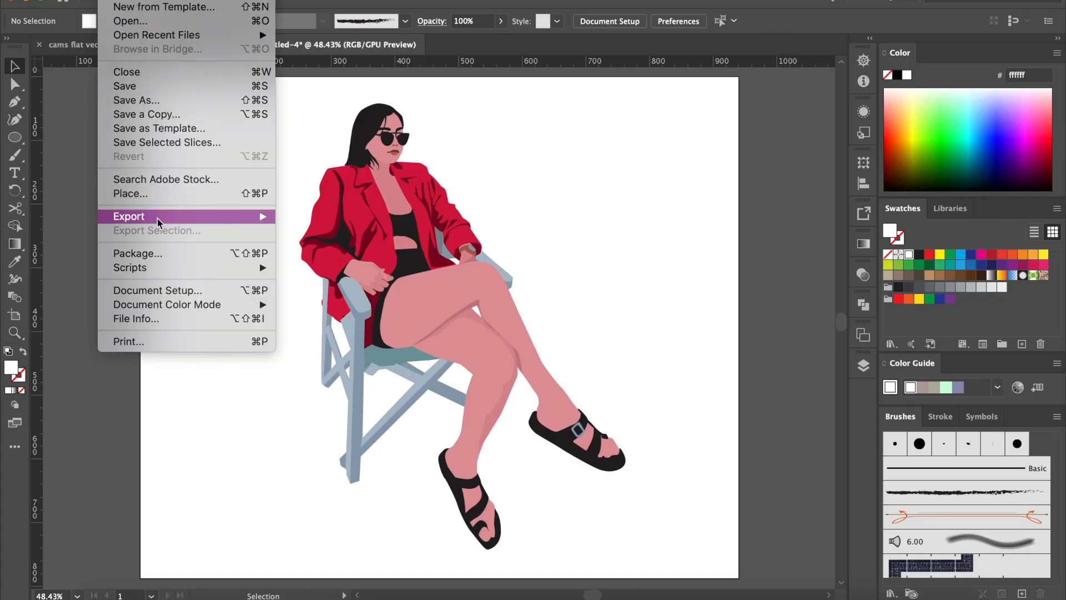
mouse_move(159, 222)
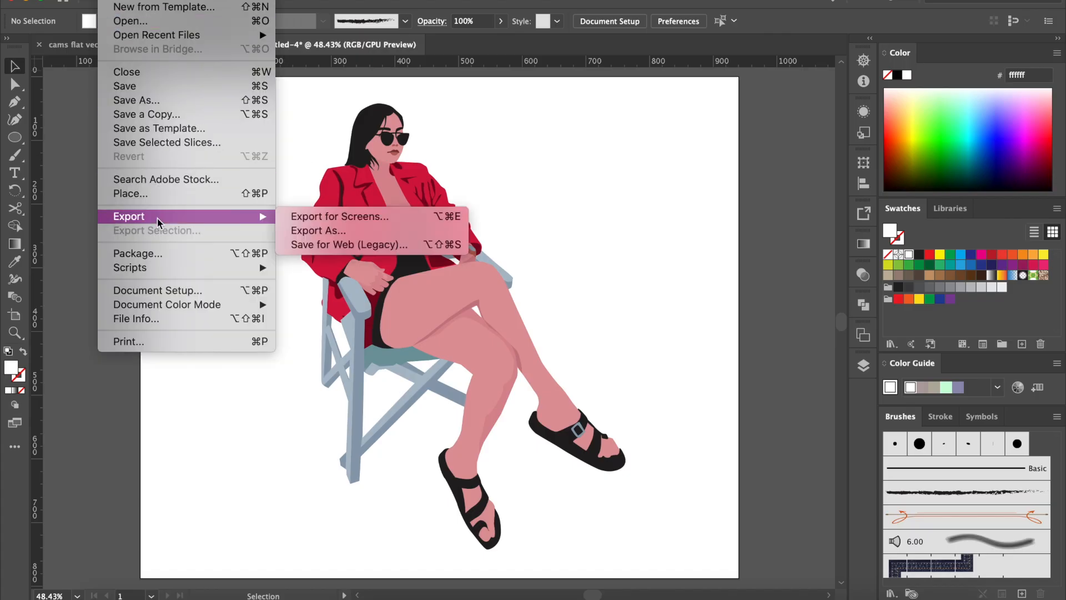
click(300, 231)
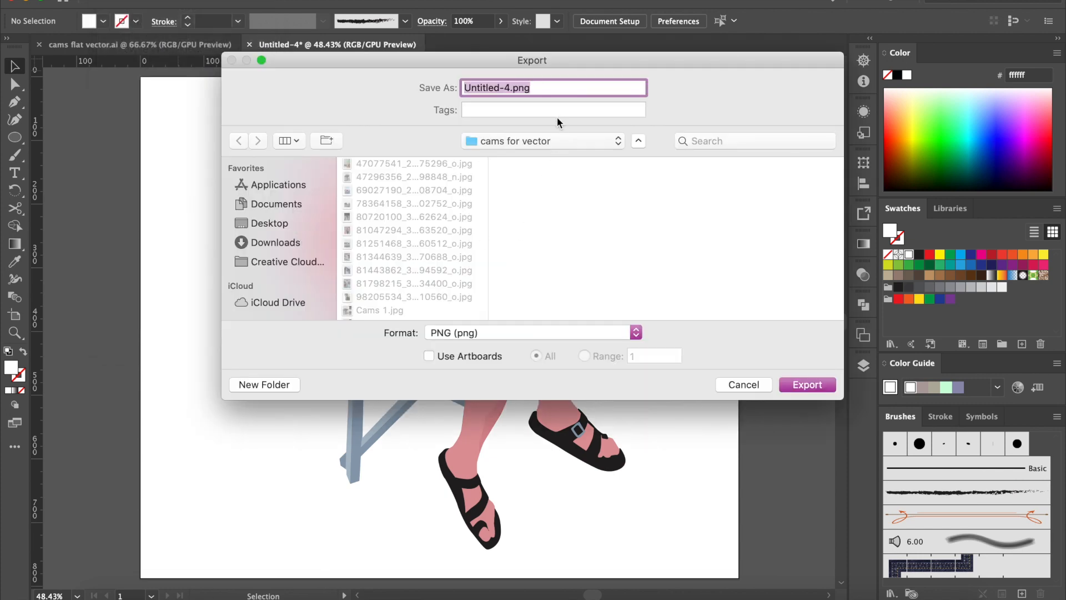
text(cams vector 1)
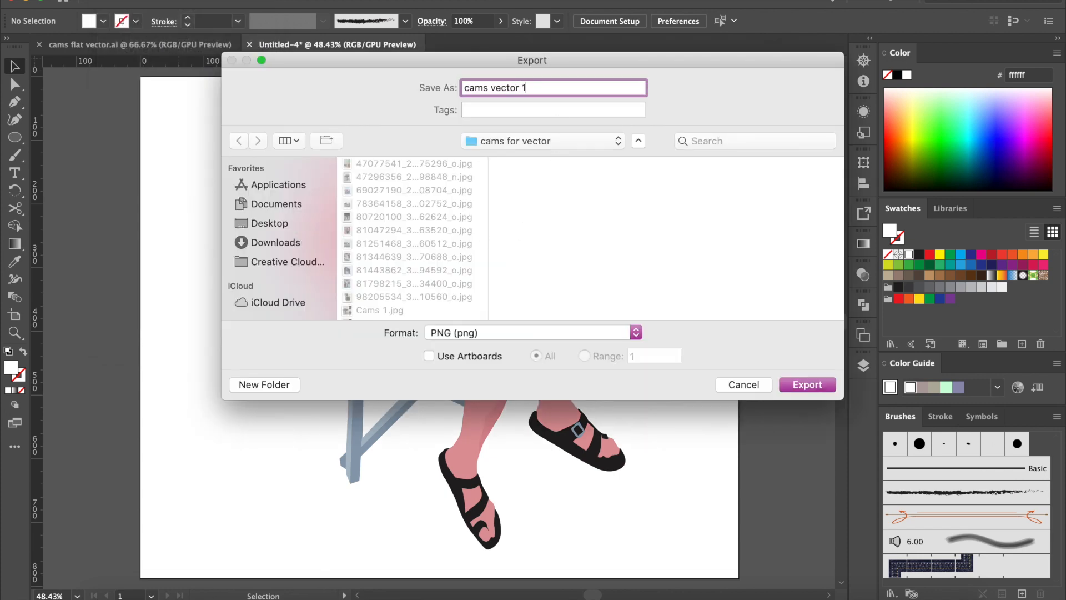
click(806, 384)
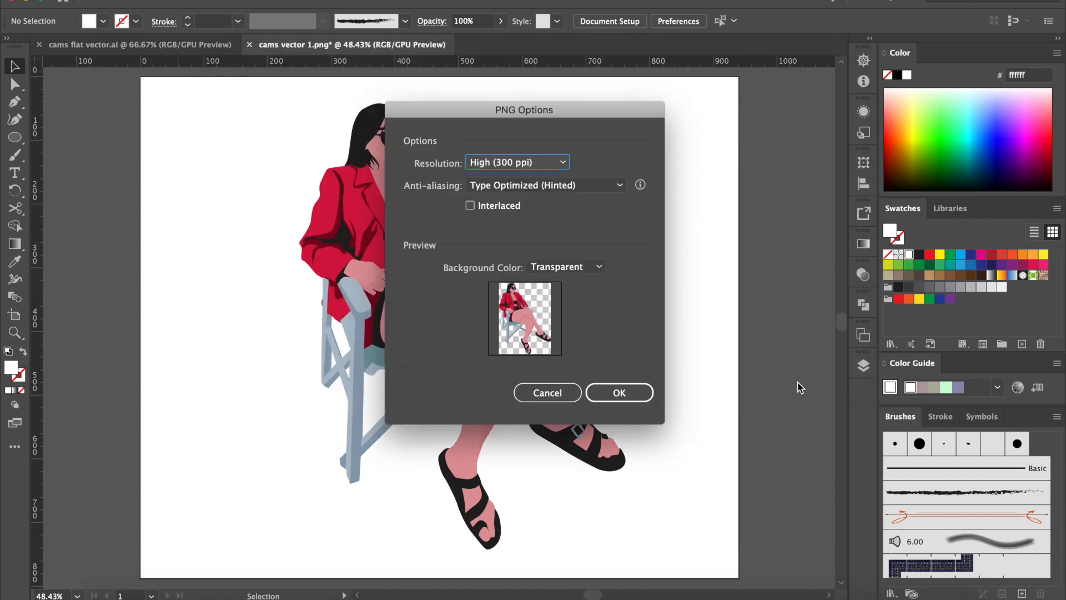
Set the PNG resolution to Screen (72 ppi) with a transparent background and complete the export
click(535, 162)
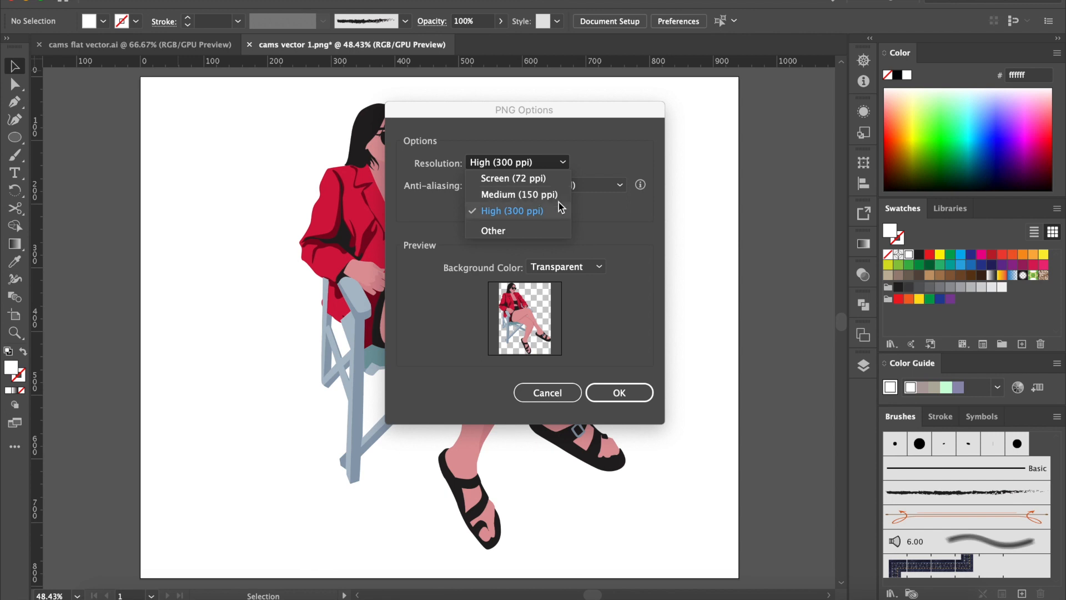
click(557, 179)
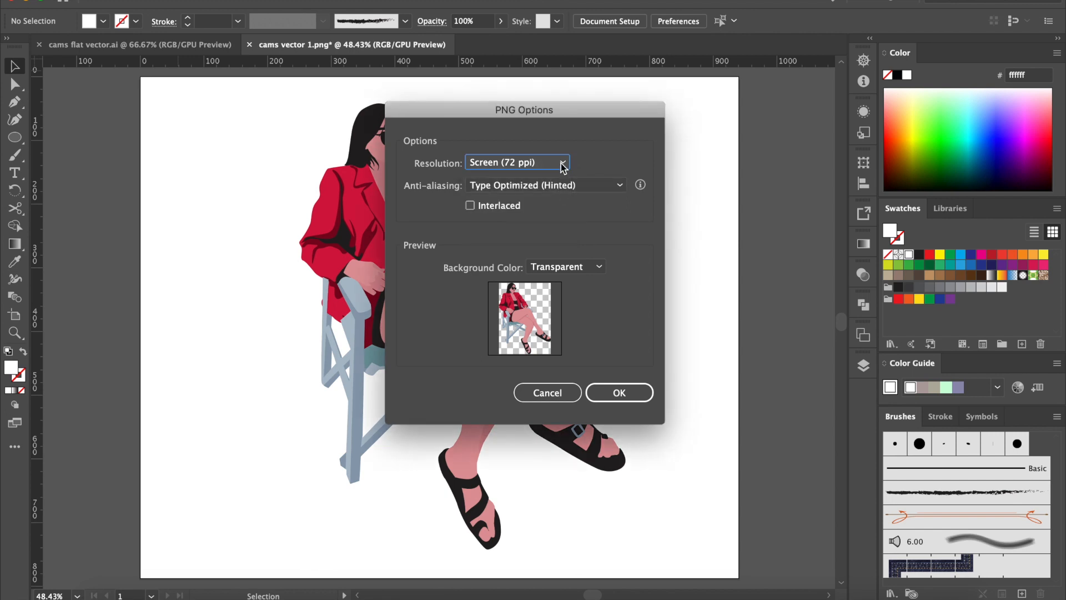
click(638, 391)
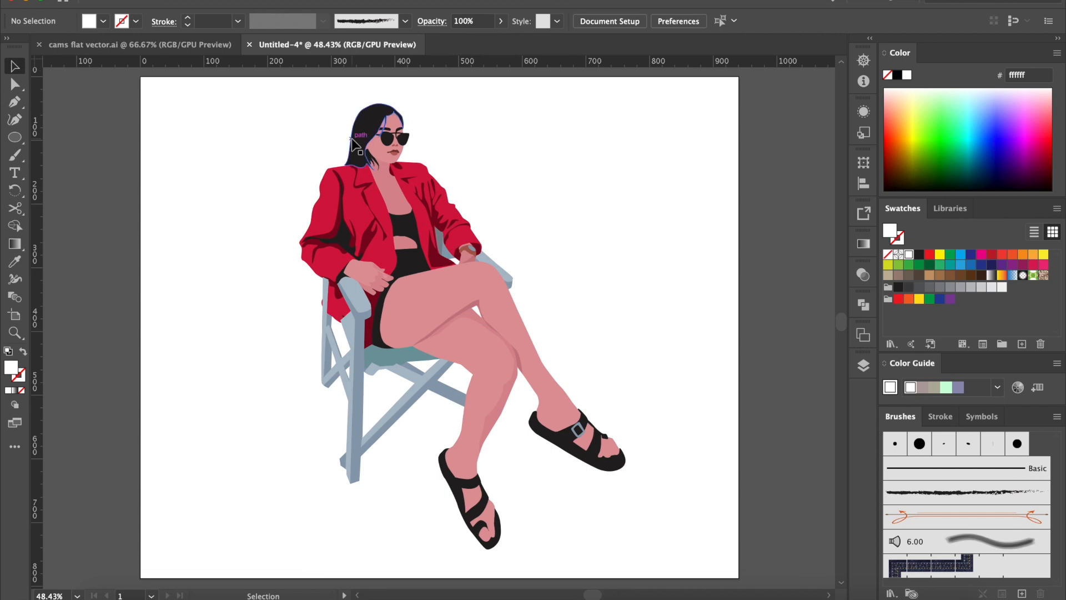
Delete the seated woman and export the standing figure in the orange skirt as PNG "cams vector 2" at 72 ppi
click(415, 208)
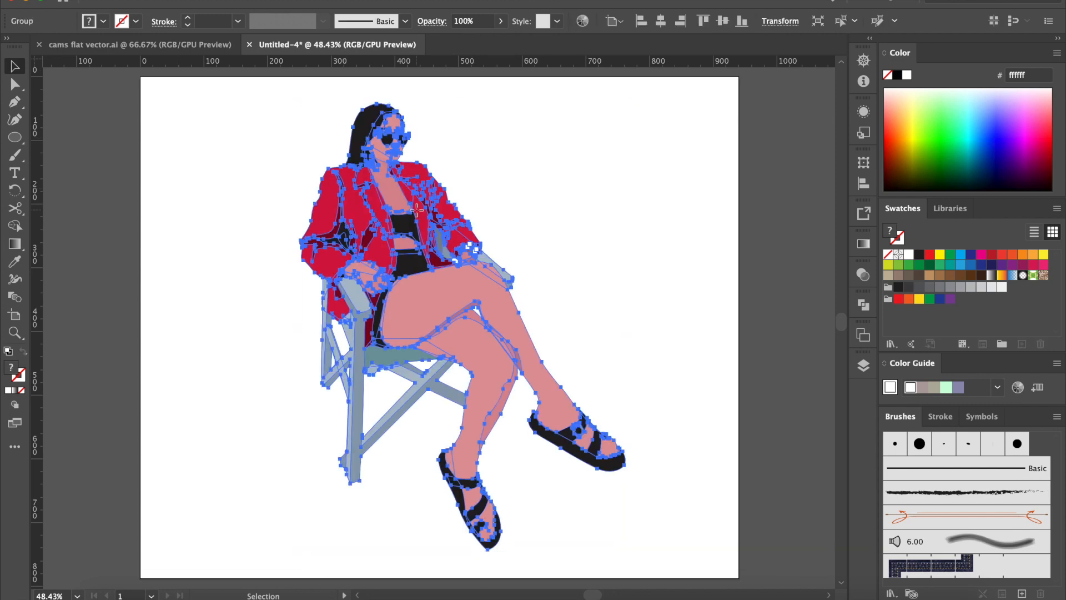
key(Delete)
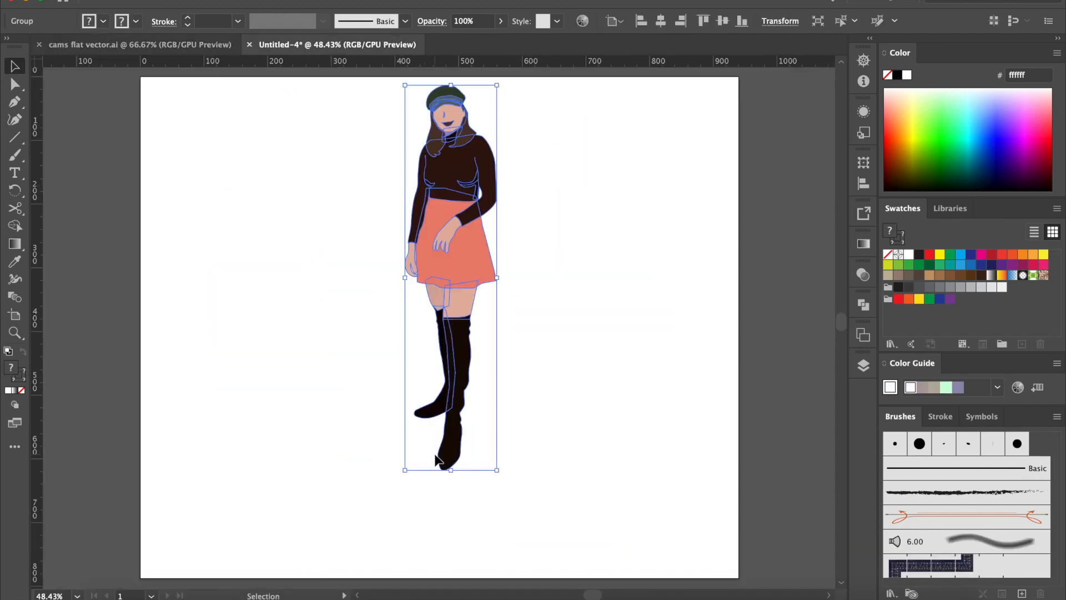
key(super+shift+a)
click(110, 0)
click(328, 240)
text(cams vector 2)
key(Return)
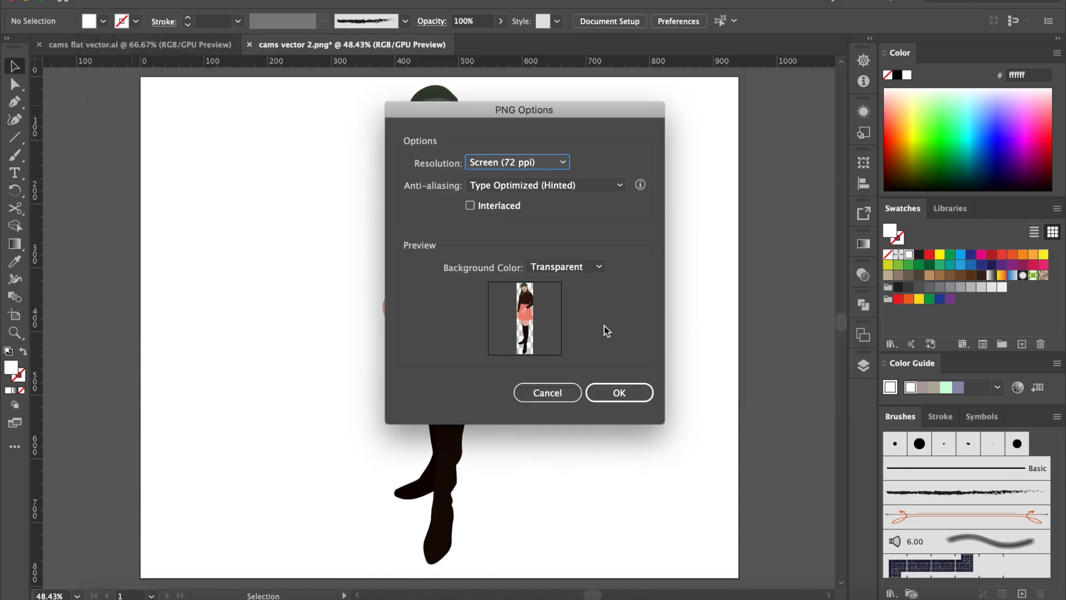
click(619, 393)
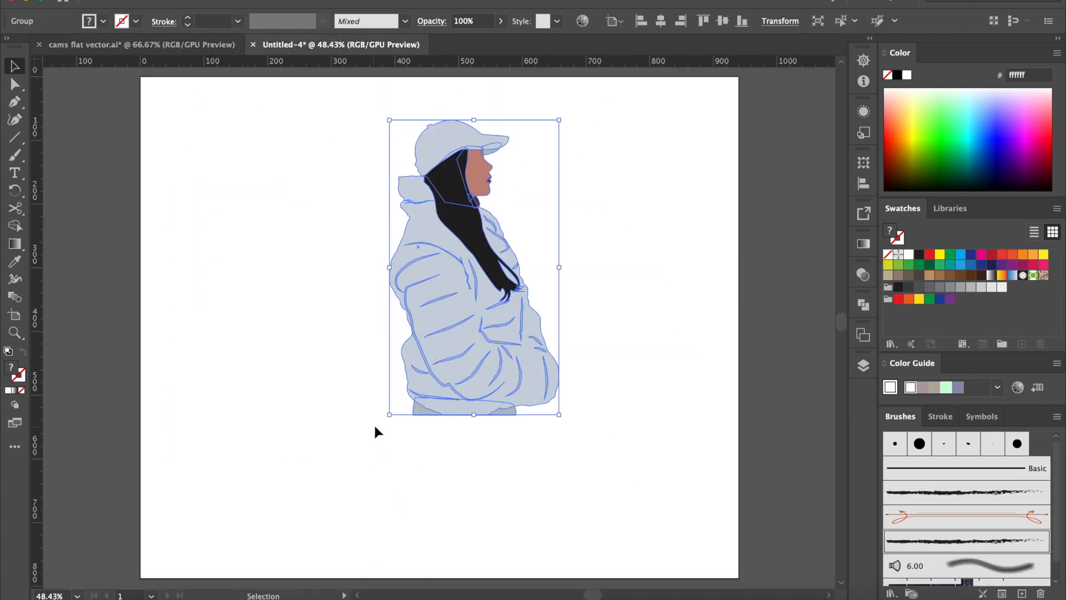
Export the figure in the cap and puffer jacket as a PNG named "cams vector 3"
click(560, 215)
click(110, 2)
mouse_move(131, 214)
click(321, 228)
text(cams vector 3)
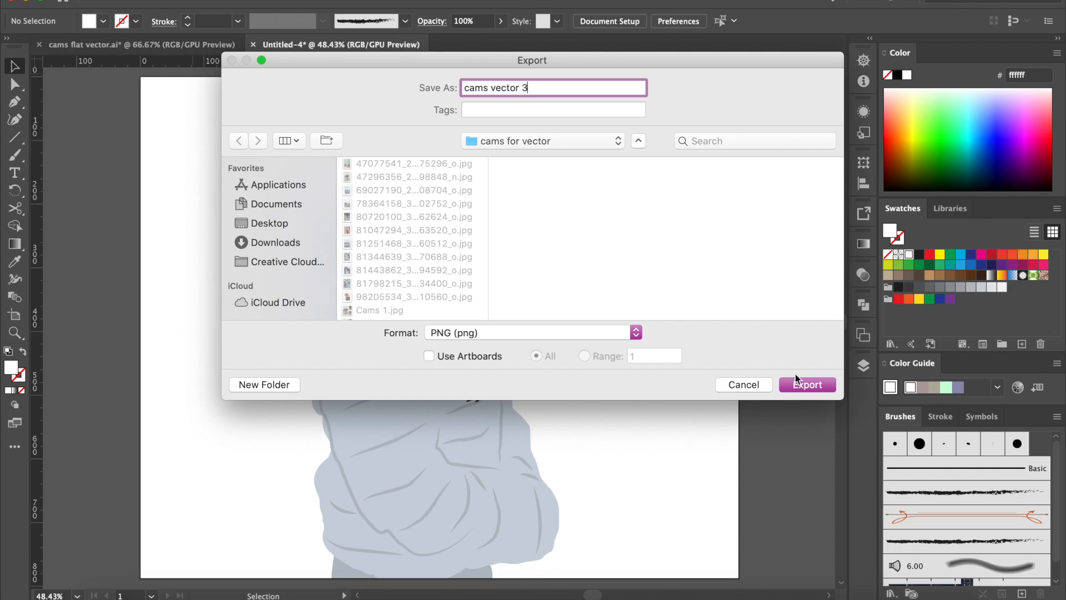
click(797, 384)
click(618, 392)
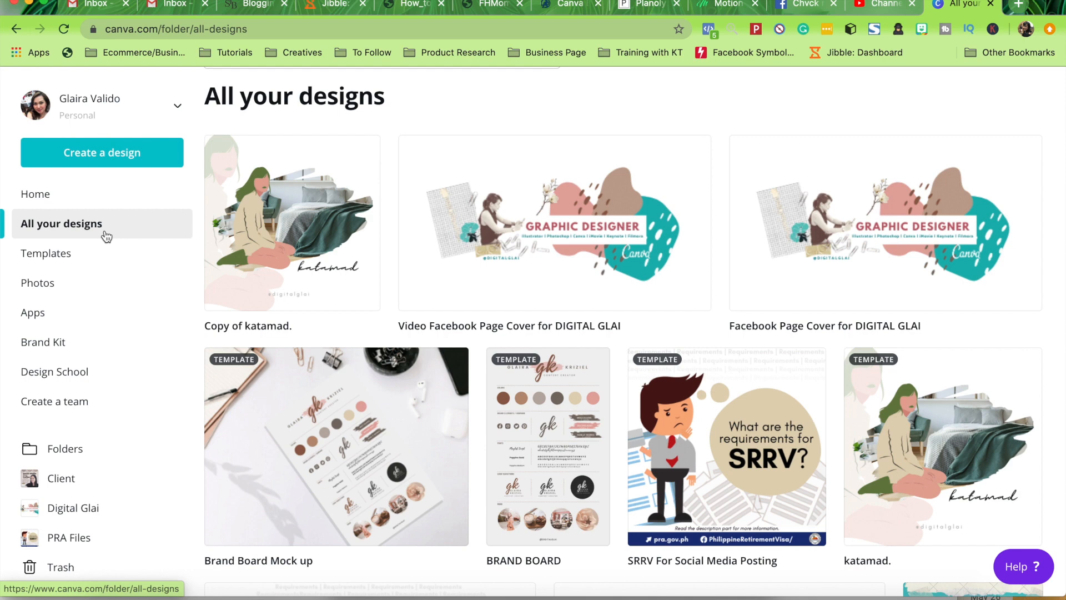
Switch to Canva and create a blank Instagram Post design
click(145, 163)
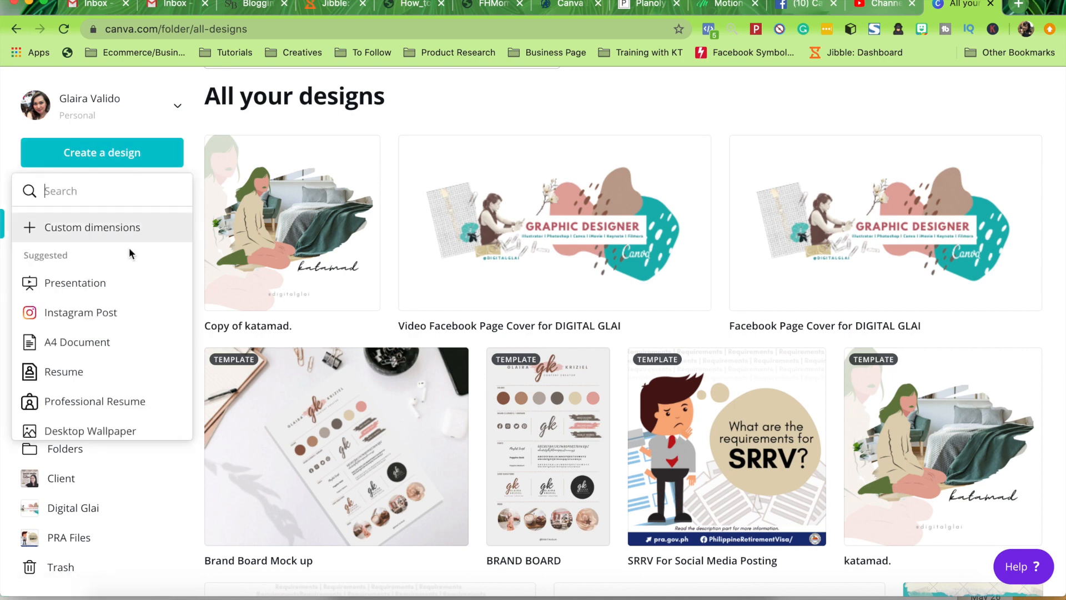
click(121, 312)
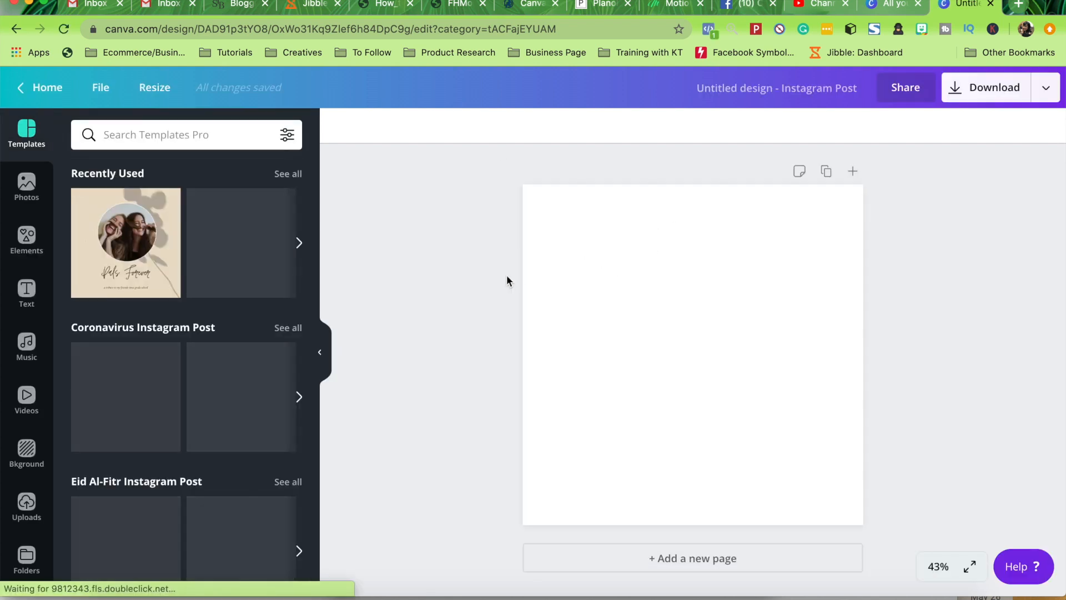
Upload cams vector 1.png, cams vector 2.png and cams vector 3.png from the "cams for vector" folder
click(27, 505)
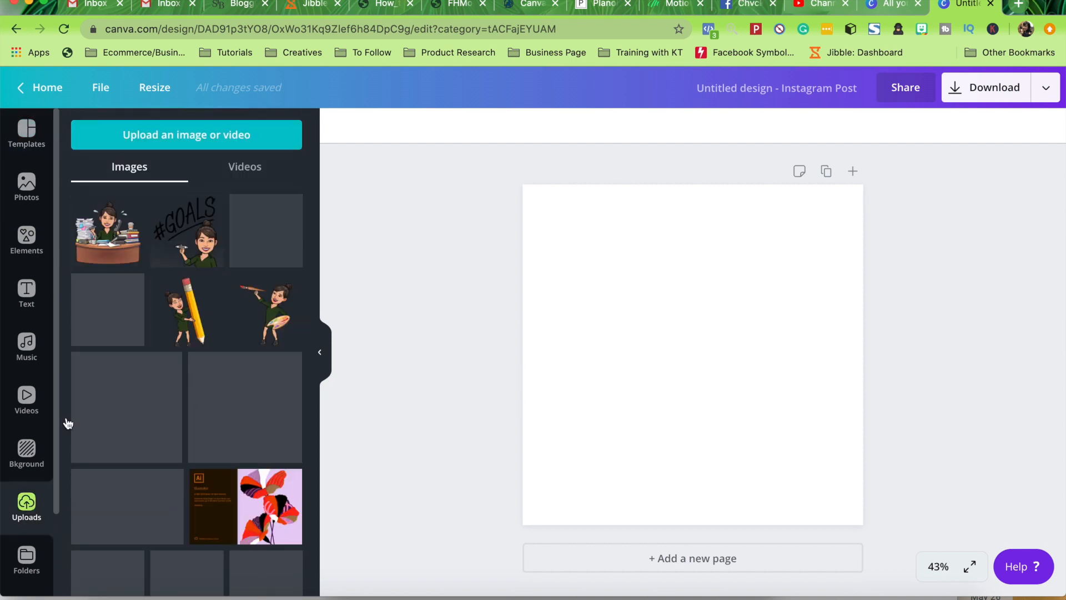
click(254, 145)
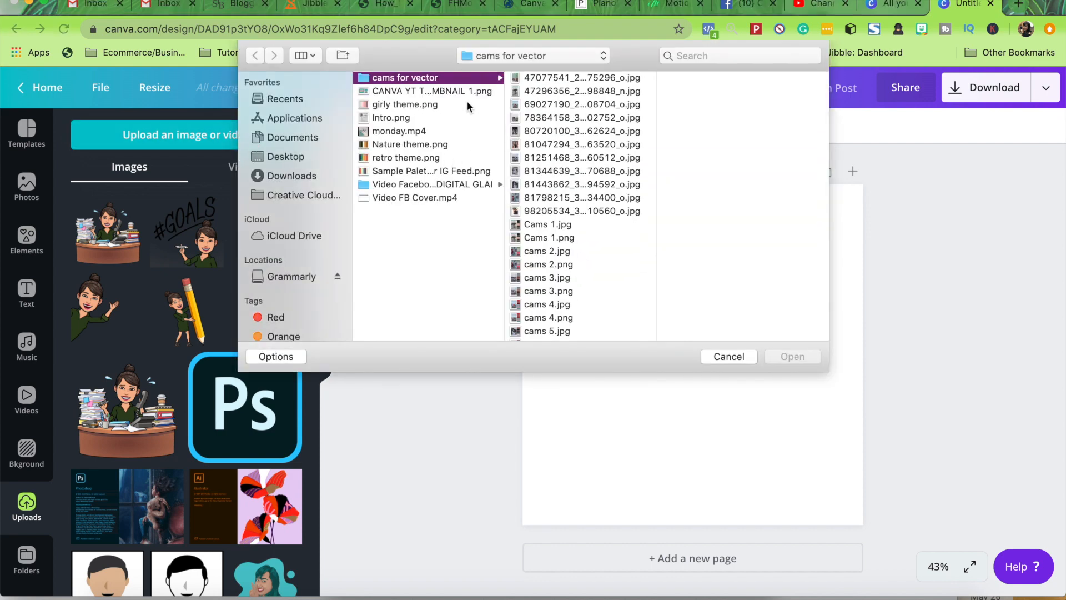
scroll(597, 337, down, 3)
scroll(598, 338, down, 3)
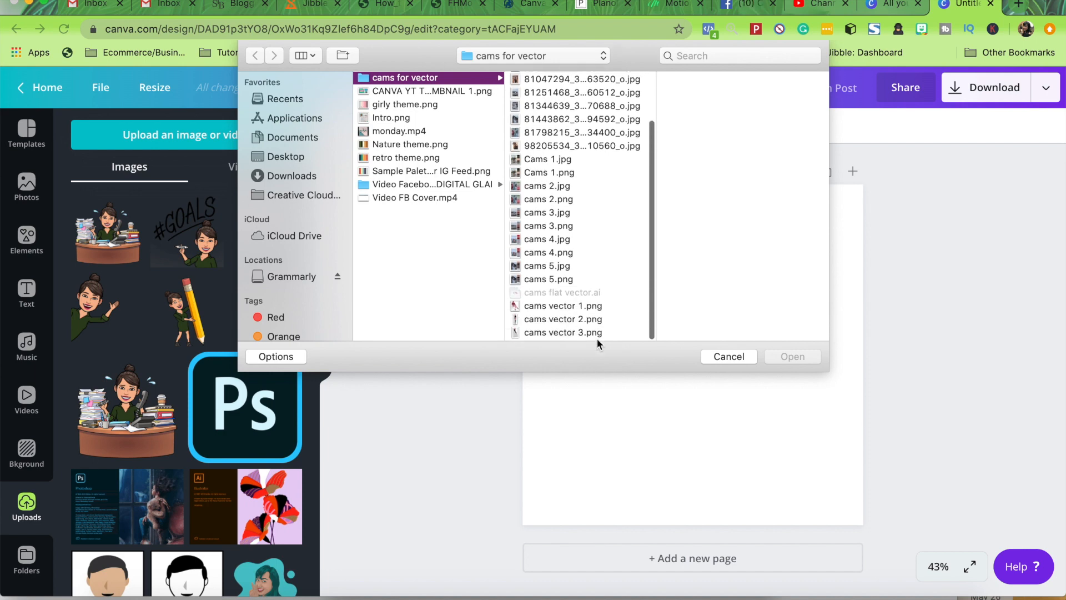
click(579, 308)
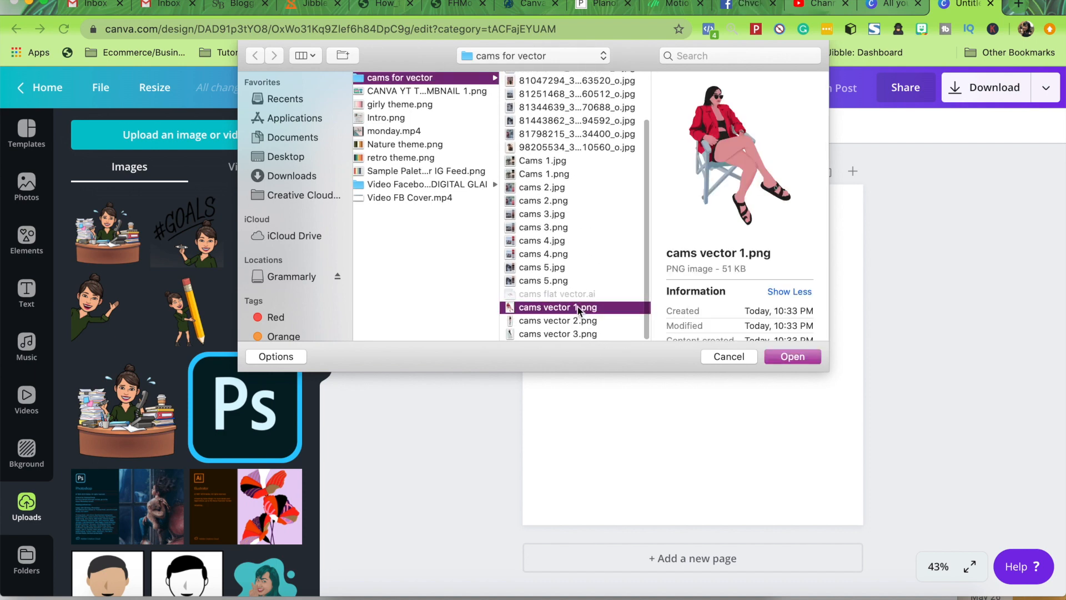
shift+click(571, 335)
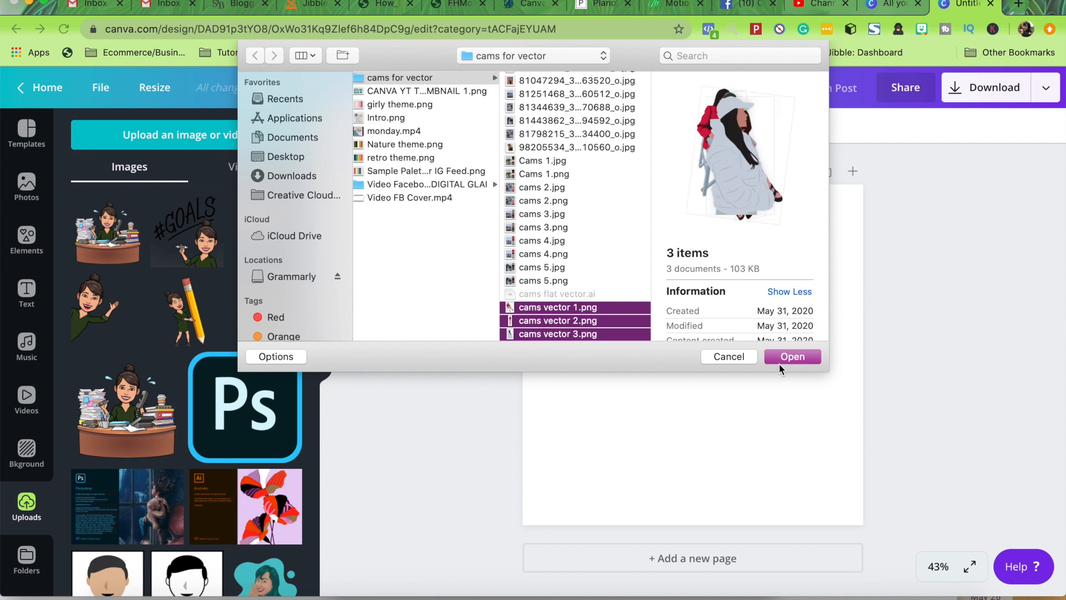
click(792, 358)
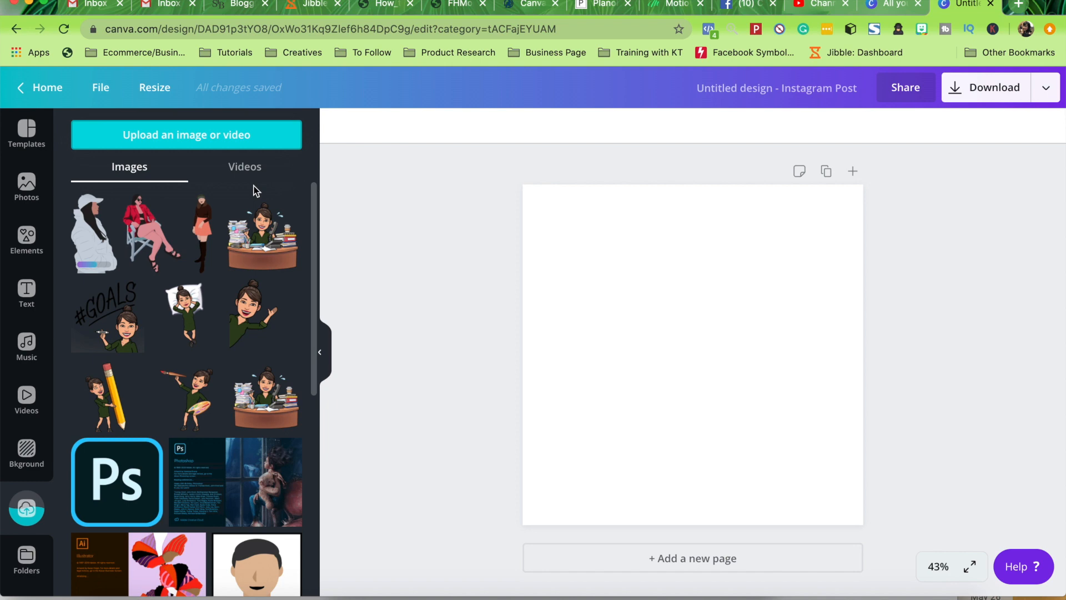
Add the seated woman image to the page, enlarge it and place it on the left half
click(135, 206)
drag(670, 372, 650, 391)
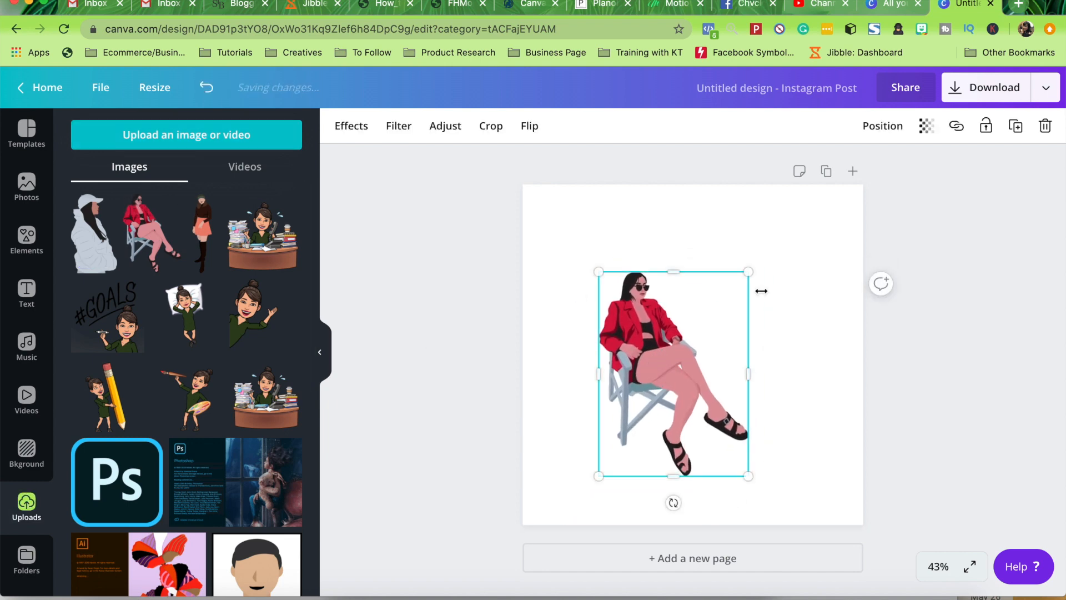
drag(749, 271, 778, 192)
drag(707, 291, 648, 312)
click(862, 296)
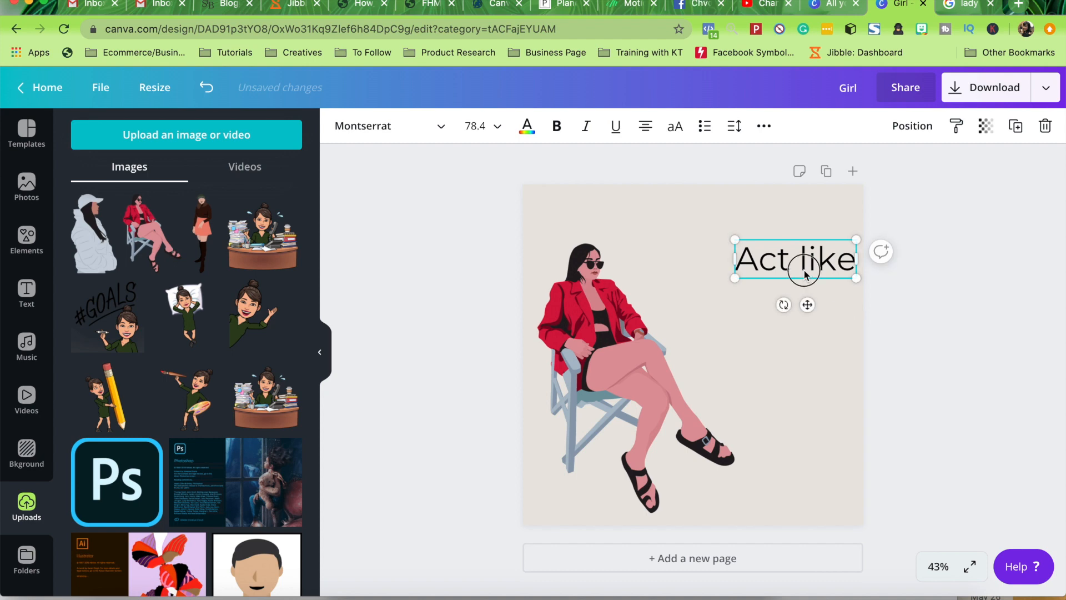
Move the "Act like" text up beside the woman's head and extend it to read "Act like a"
drag(805, 269, 719, 255)
click(750, 261)
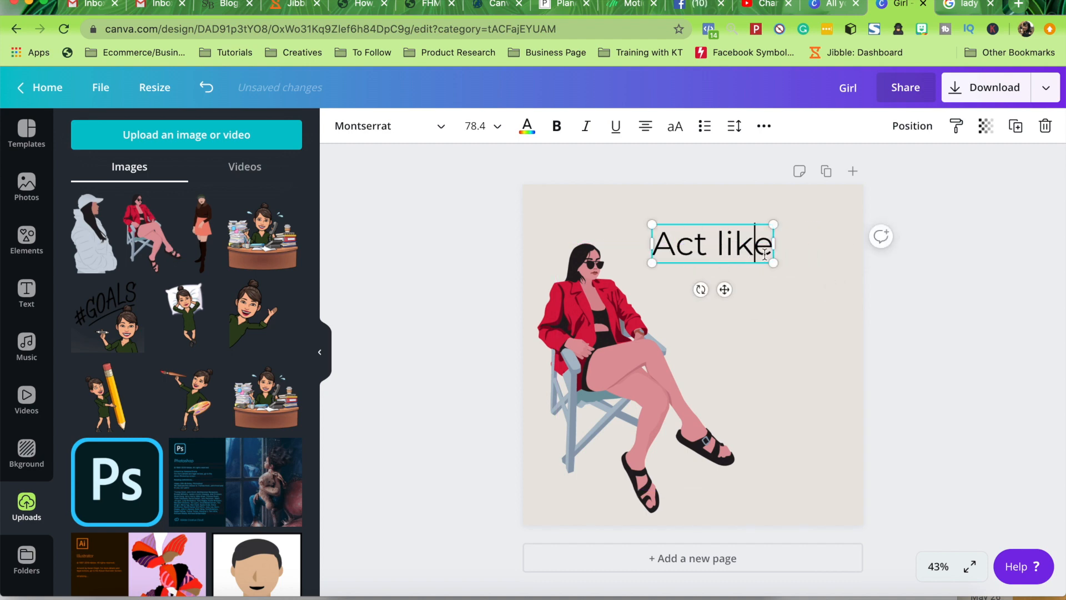
text(a)
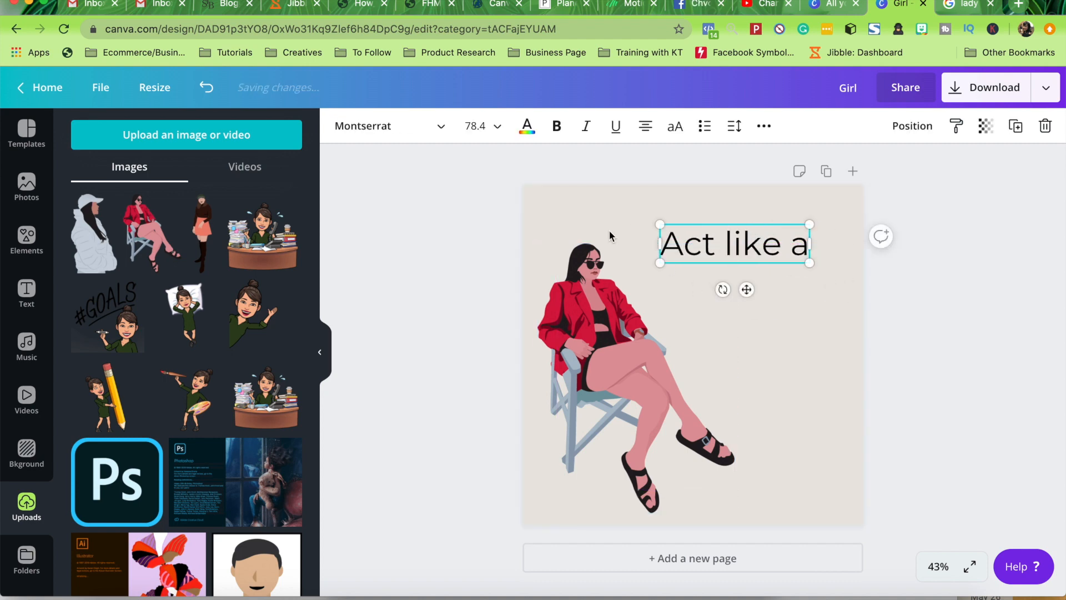
Add a separate text box reading "Lady" below the "Act like a" line
click(747, 299)
text(tLady)
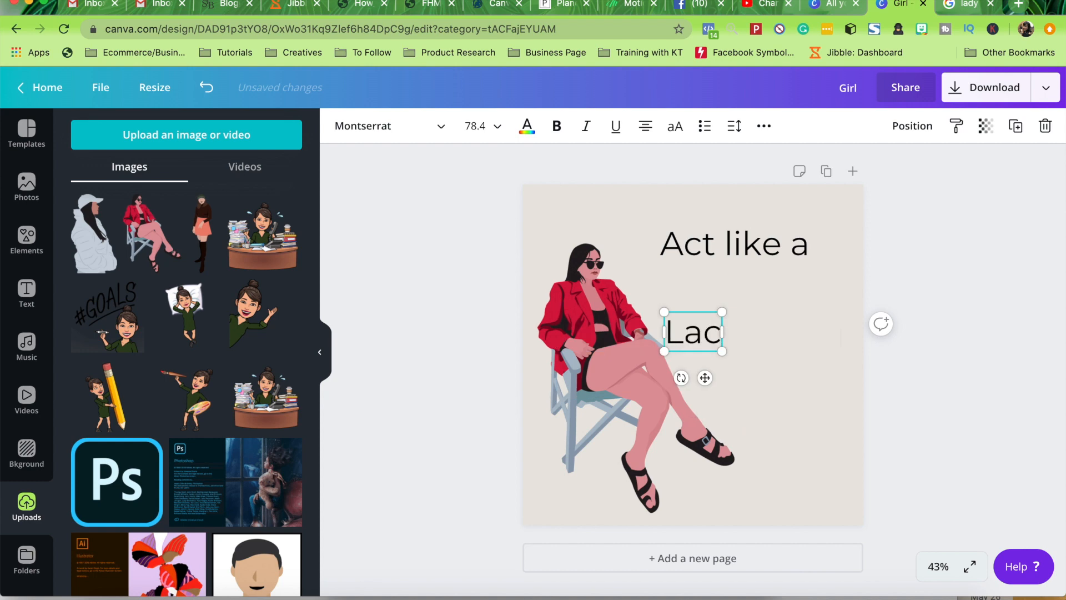
click(750, 329)
Set the "Lady" text's font to Moonlight Regular and enlarge it to about the width of the line above
click(716, 333)
click(383, 126)
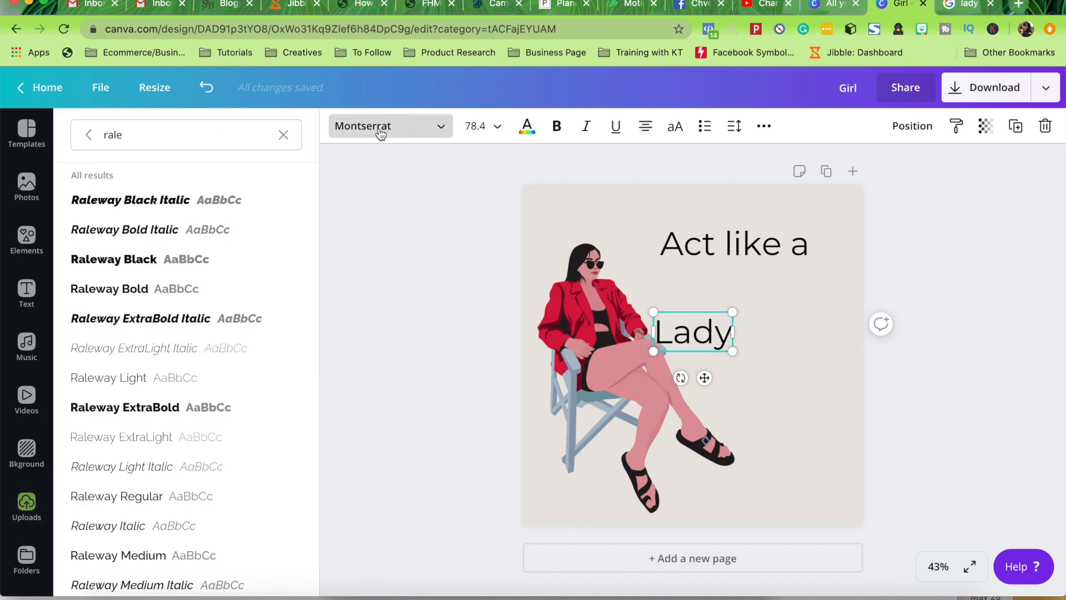
click(283, 135)
text(moon)
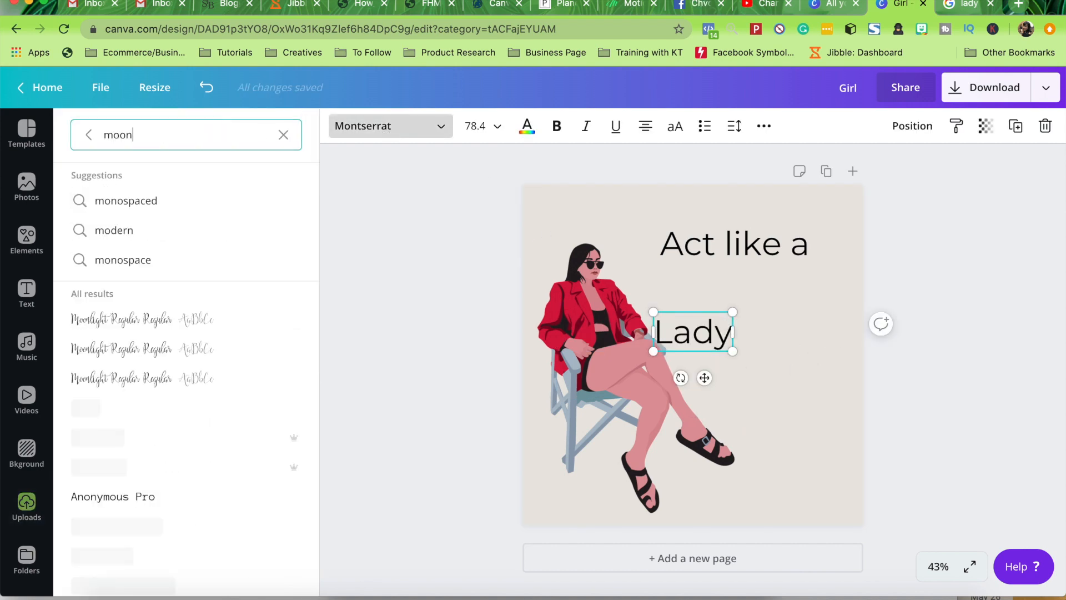
click(201, 321)
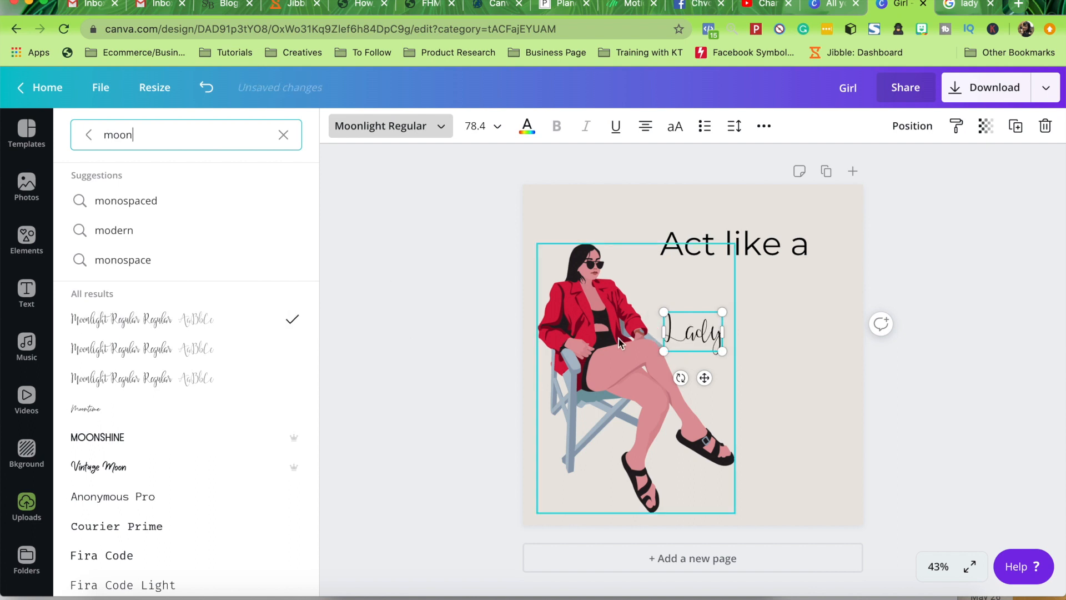
drag(723, 354, 813, 367)
Bring the "Act like a" text forward, in front of the overlapping "Lady" text
click(733, 225)
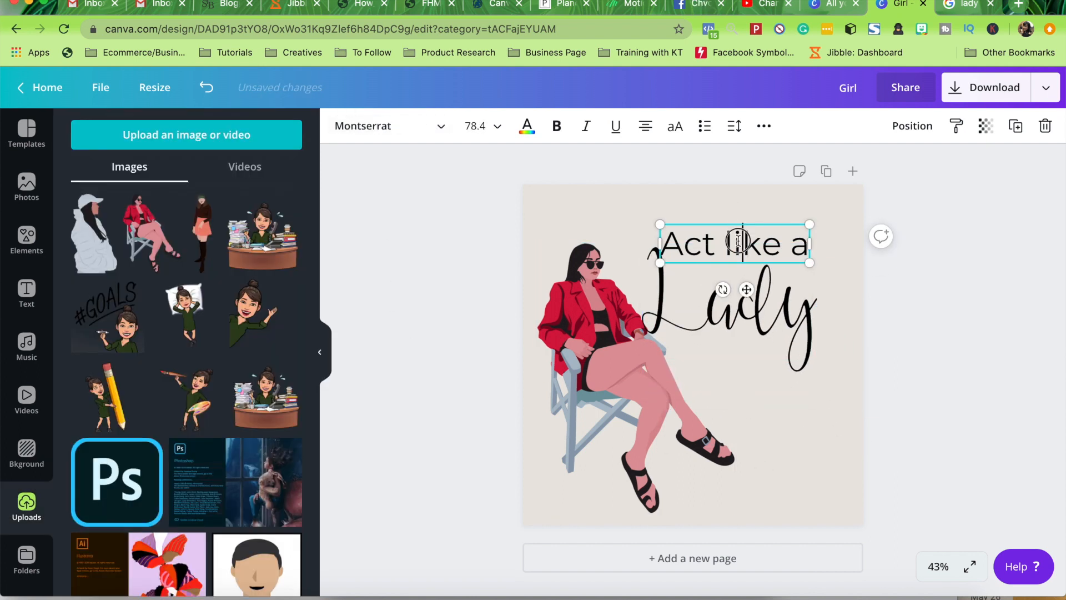
click(732, 200)
click(738, 260)
click(736, 201)
click(736, 253)
click(736, 206)
click(737, 247)
click(912, 126)
click(838, 173)
Reposition the "Act like a" and "Lady" texts and scale "Lady" down slightly
click(786, 236)
drag(785, 236, 787, 236)
drag(772, 314, 778, 309)
drag(823, 366, 793, 345)
Duplicate the "Act like a" line, place the copy below "Lady", change it to "Think like a" and resize it
click(785, 214)
click(811, 247)
key(super+d)
drag(782, 250, 783, 354)
triple_click(784, 355)
text(Think likw)
key(BackSpace)
text(e a)
drag(848, 383, 879, 353)
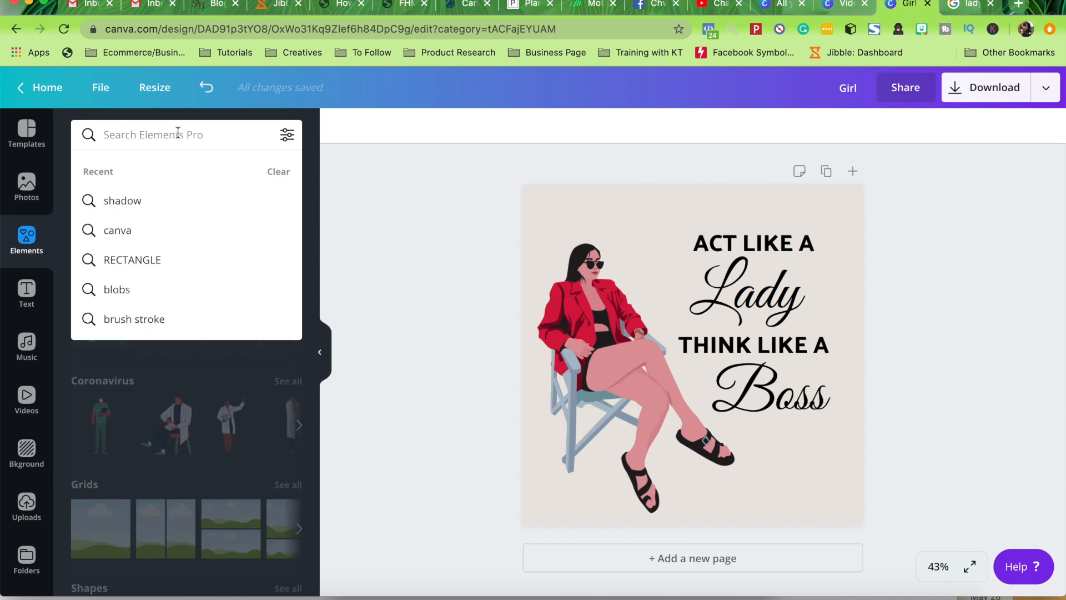
Search the elements for "triangle", add the solid right-angled one in the page's lower-left corner and enlarge it slightly
text(triangle)
key(Return)
scroll(121, 387, down, 3)
scroll(121, 387, down, 1)
click(253, 361)
drag(633, 362, 559, 438)
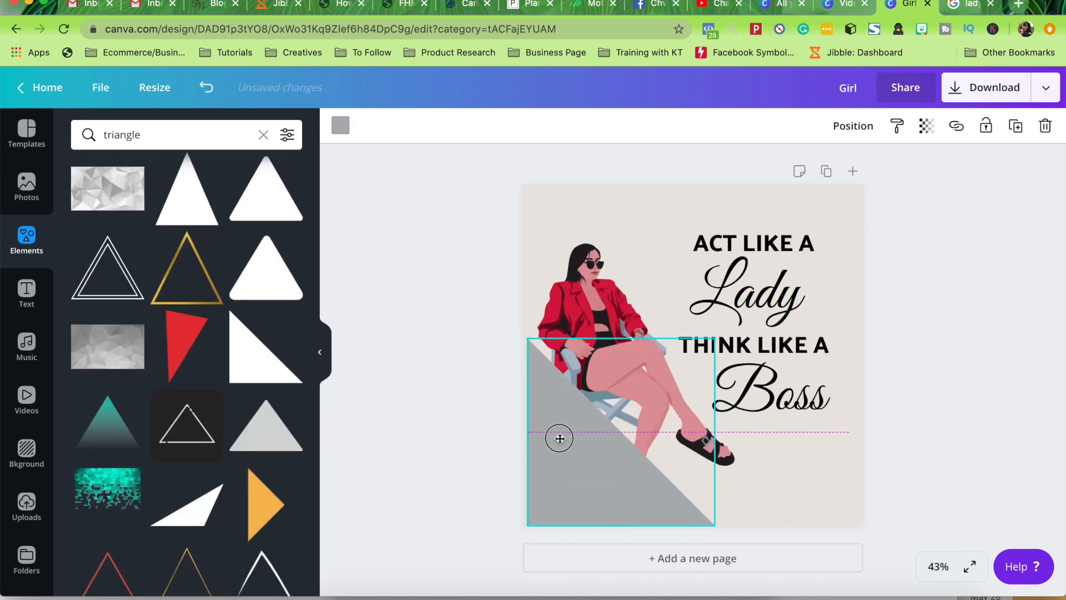
drag(714, 337, 728, 320)
Recolour the triangle and send it behind the seated woman
click(339, 124)
click(164, 351)
click(853, 123)
click(520, 491)
click(546, 492)
Enlarge the corner triangle to about two-thirds of the page width and colour it dark teal
click(339, 125)
click(128, 355)
click(92, 356)
drag(728, 320, 754, 294)
click(166, 356)
click(132, 357)
click(483, 421)
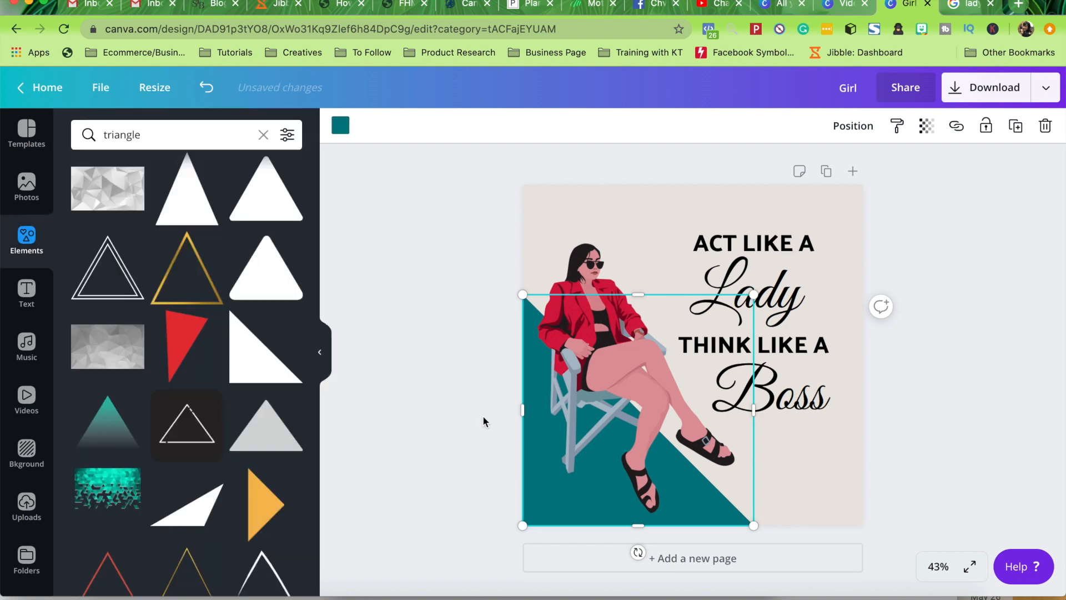
Make the teal triangle slightly transparent
click(525, 484)
click(926, 126)
drag(876, 162, 864, 162)
click(947, 308)
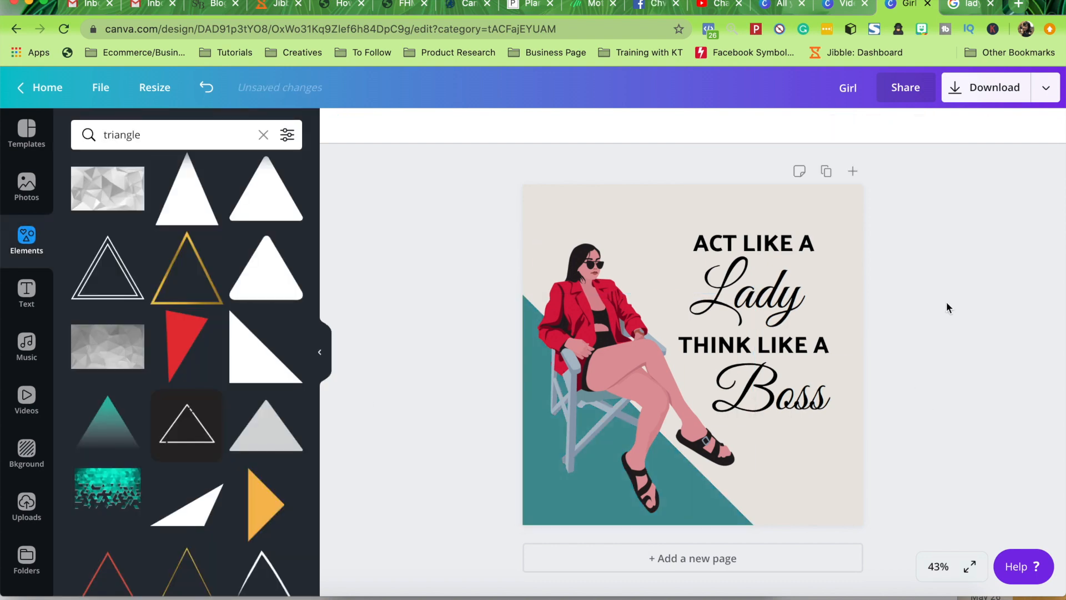
Fine-tune the seated woman's position and shift the "Boss" text slightly to the left
click(628, 358)
drag(735, 243, 739, 238)
drag(747, 293, 747, 295)
click(763, 388)
drag(709, 395, 693, 396)
click(921, 333)
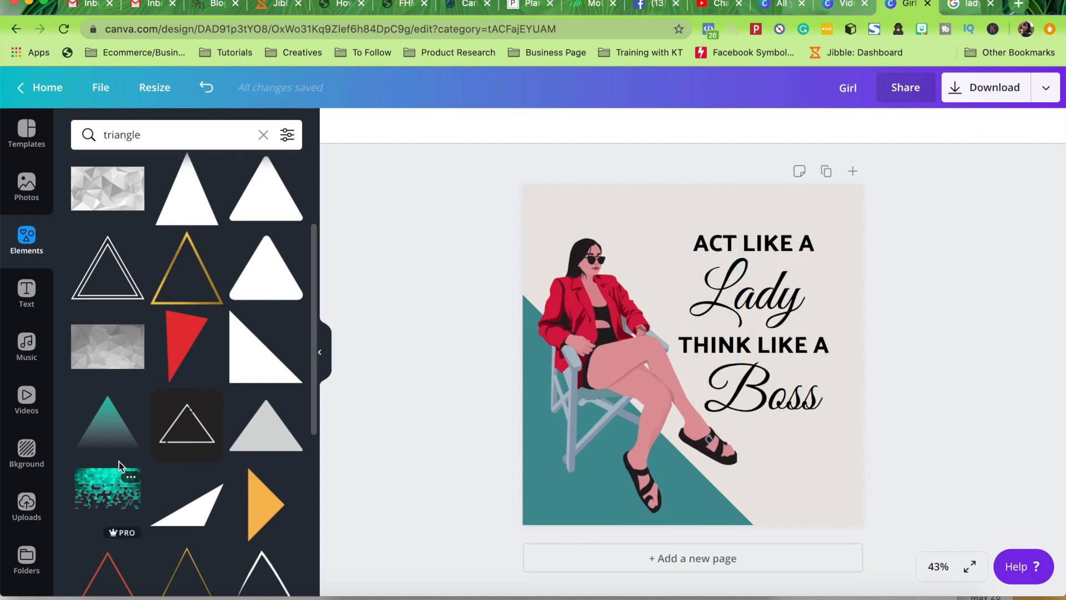
Add the teal gradient triangle and rotate it so its point sits in the page's upper-right corner
click(107, 422)
drag(685, 327, 799, 217)
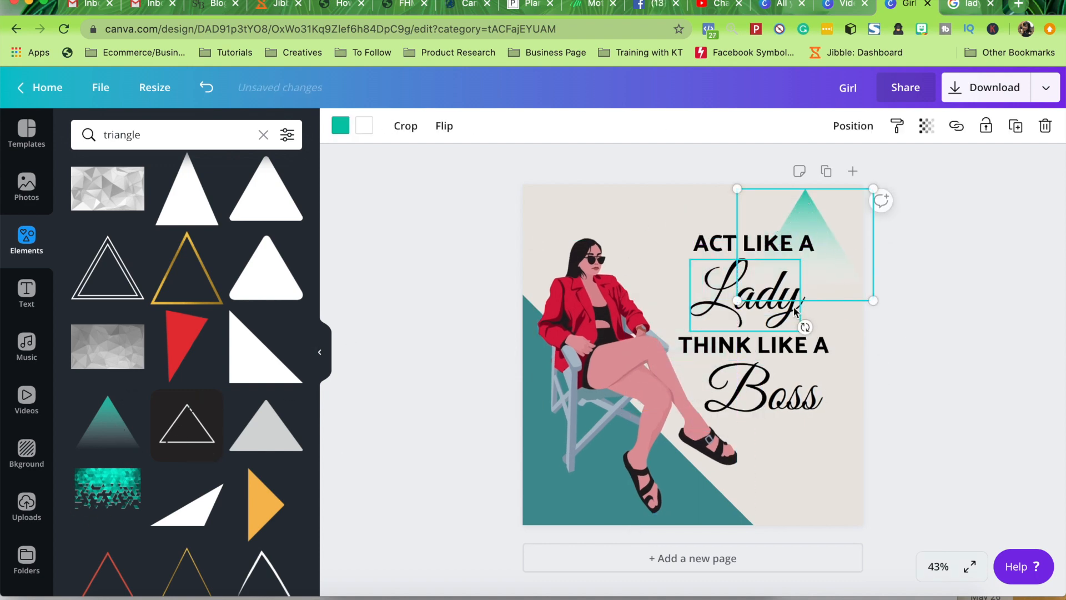
drag(803, 328, 721, 322)
drag(829, 222, 841, 198)
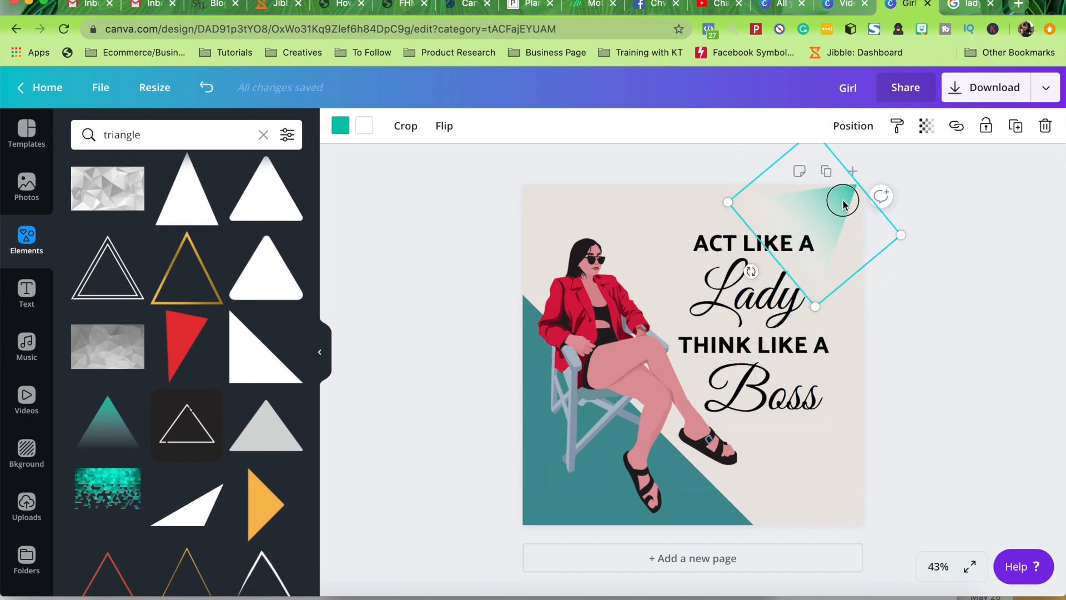
Try several colours on the gradient triangle and settle on the taupe from the Personal Branding Palette
click(341, 126)
click(245, 351)
click(206, 351)
click(166, 275)
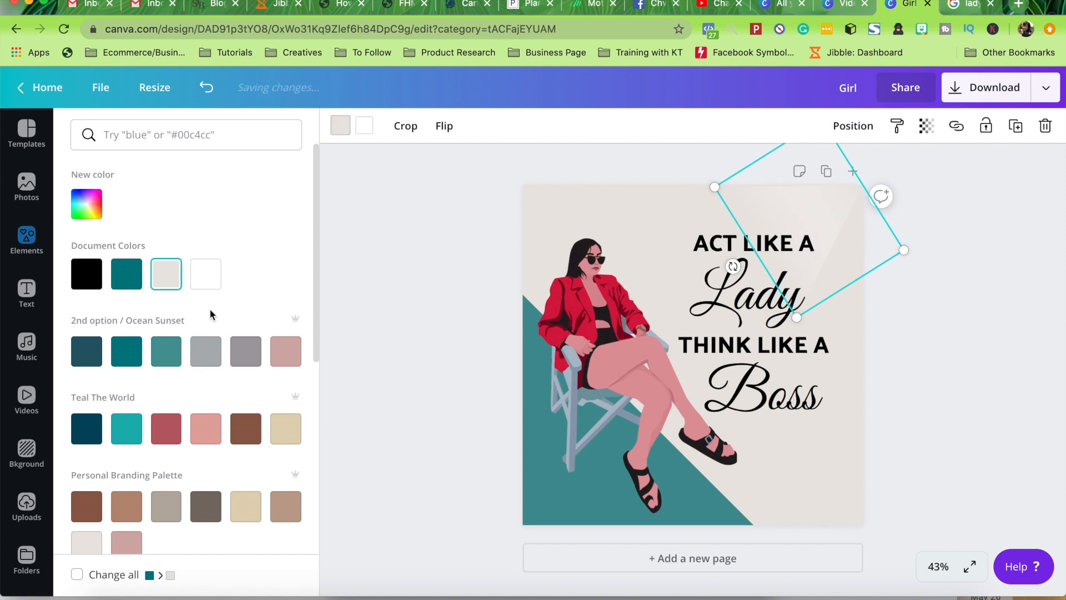
click(248, 362)
click(206, 362)
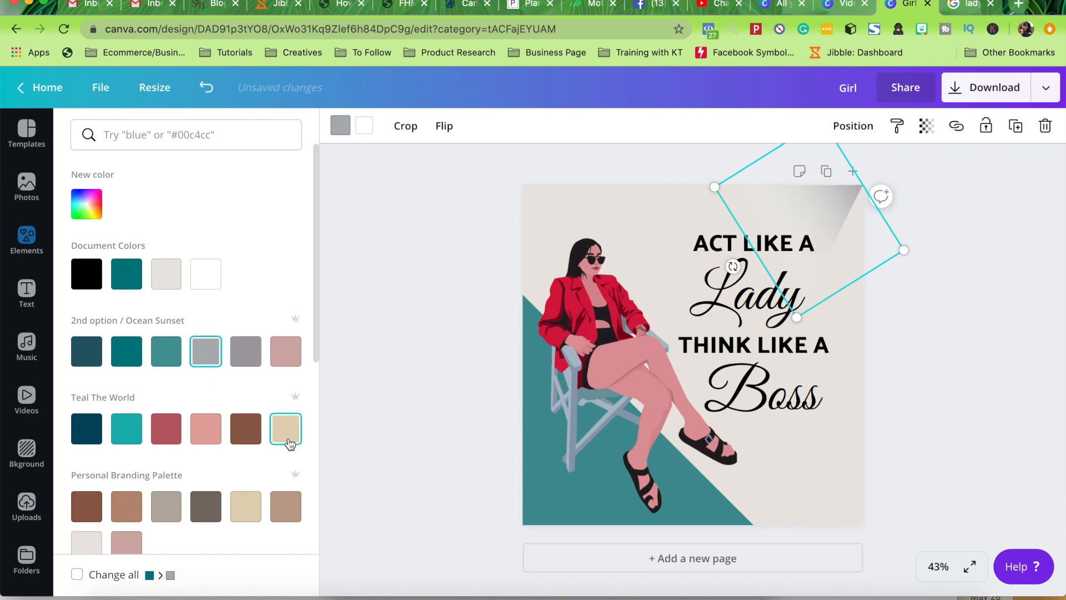
click(284, 438)
click(178, 516)
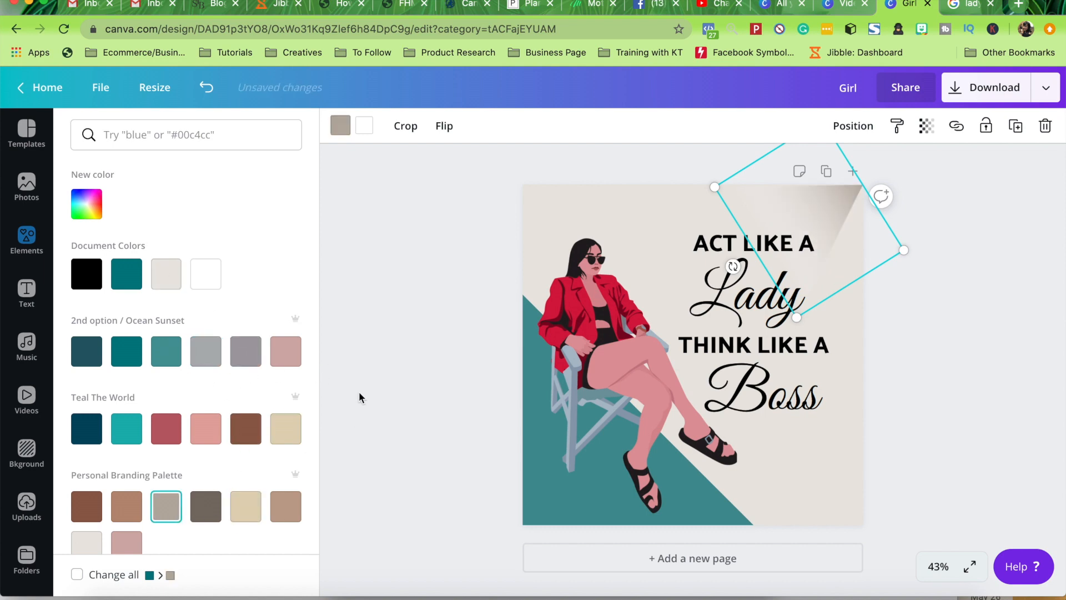
Search the elements for "square", add the thin square outline and enlarge it to frame the page just inside its edges
click(27, 238)
click(173, 134)
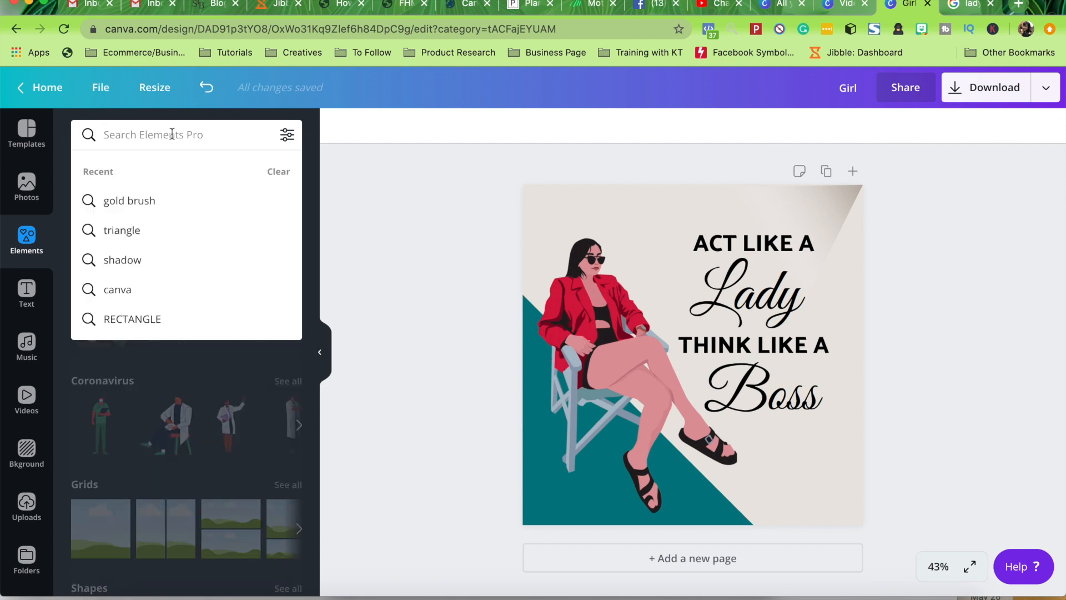
text(square)
key(Return)
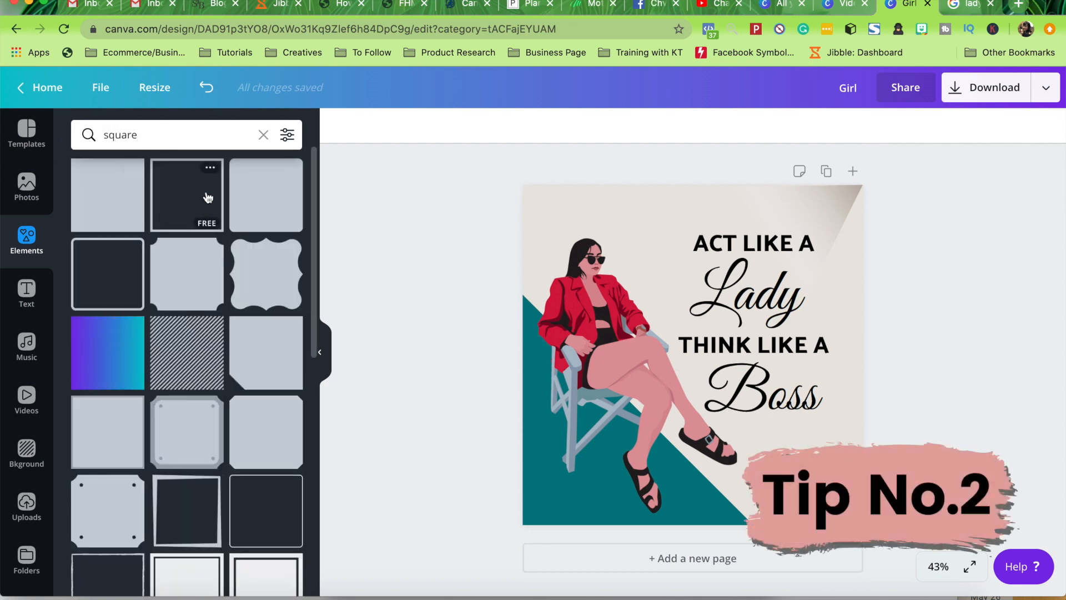
click(200, 206)
drag(604, 268, 545, 423)
drag(671, 400, 668, 200)
drag(787, 324, 845, 326)
drag(694, 448, 695, 498)
click(670, 299)
Colour the square outline white and send it behind the seated woman
click(341, 126)
click(286, 277)
click(853, 126)
click(804, 199)
click(930, 356)
click(547, 472)
click(853, 127)
click(827, 201)
click(818, 149)
click(833, 209)
Fine-tune the white frame's size at its upper-right corner so the margins to the page edges are even
drag(841, 208, 851, 195)
click(900, 302)
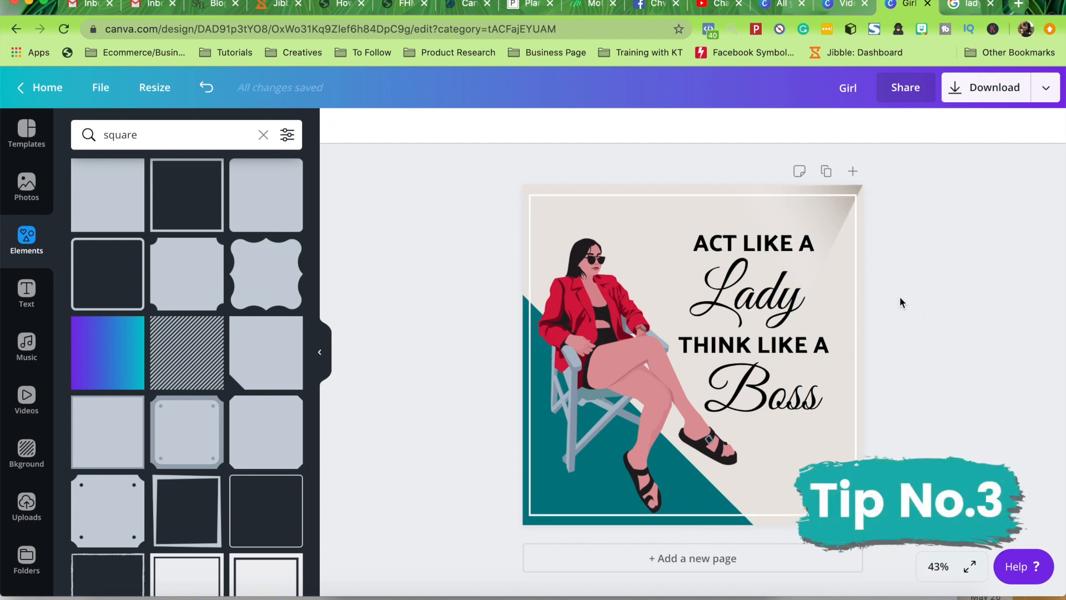
click(857, 195)
click(878, 348)
click(858, 327)
drag(858, 195, 854, 198)
click(916, 217)
click(856, 201)
click(1014, 302)
scroll(921, 267, up, 5)
click(1021, 196)
click(1022, 211)
drag(1028, 211, 1035, 205)
click(882, 169)
scroll(881, 169, down, 5)
click(894, 266)
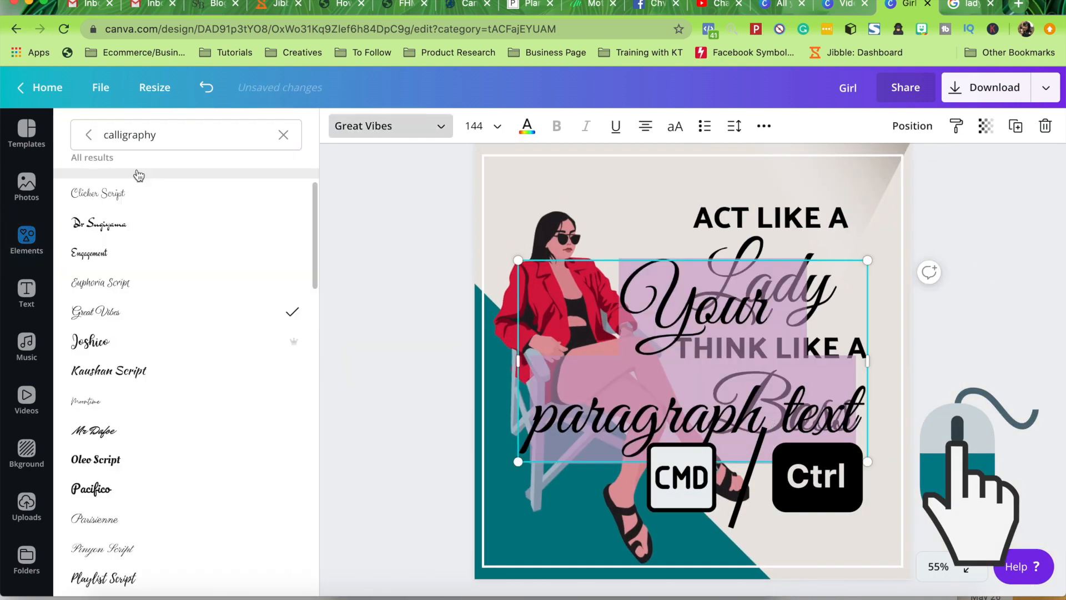
double_click(128, 134)
text(catarman)
click(199, 267)
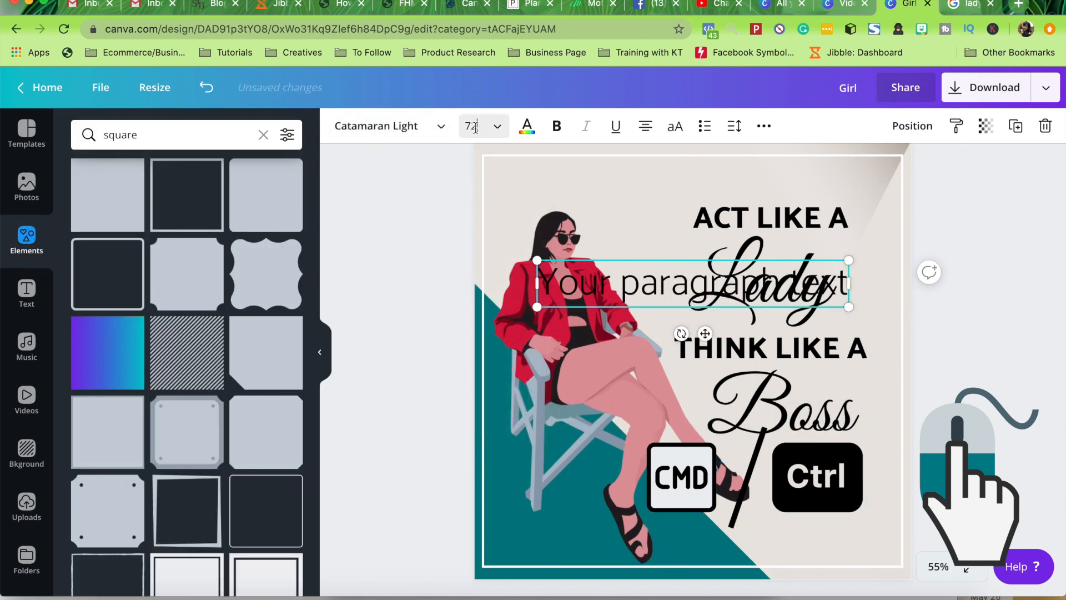
drag(694, 272, 775, 530)
text(www.yourwebsitehere.com)
Format the website text at size 21 with wider letter spacing and right alignment
drag(876, 544, 911, 544)
drag(864, 520, 840, 531)
click(734, 126)
drag(827, 170, 839, 171)
click(471, 126)
text(21)
click(645, 126)
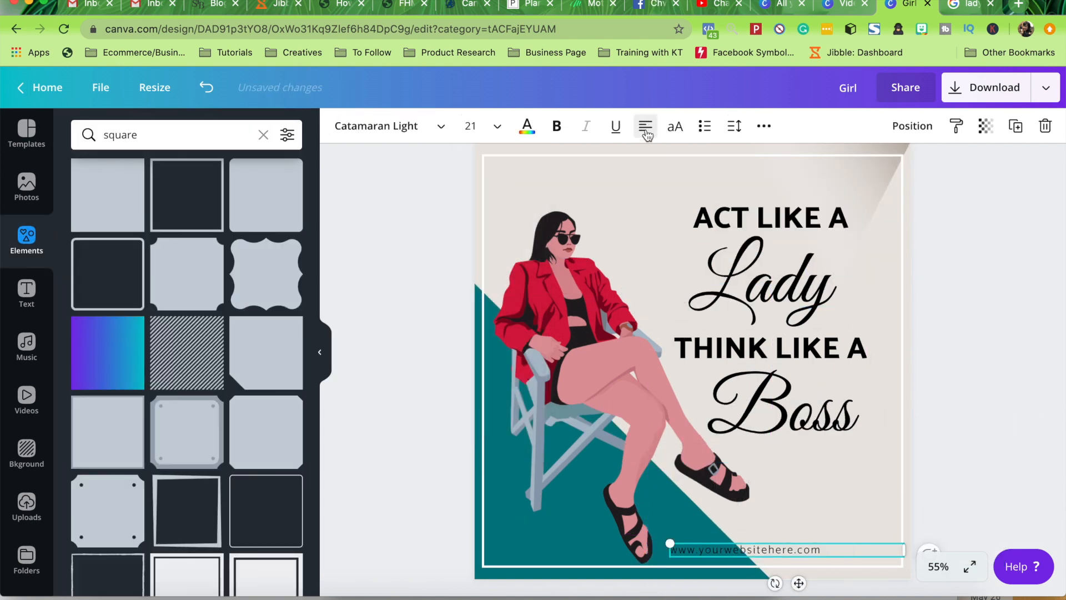
Position the website text just inside the white frame's lower-right corner
drag(882, 544, 859, 533)
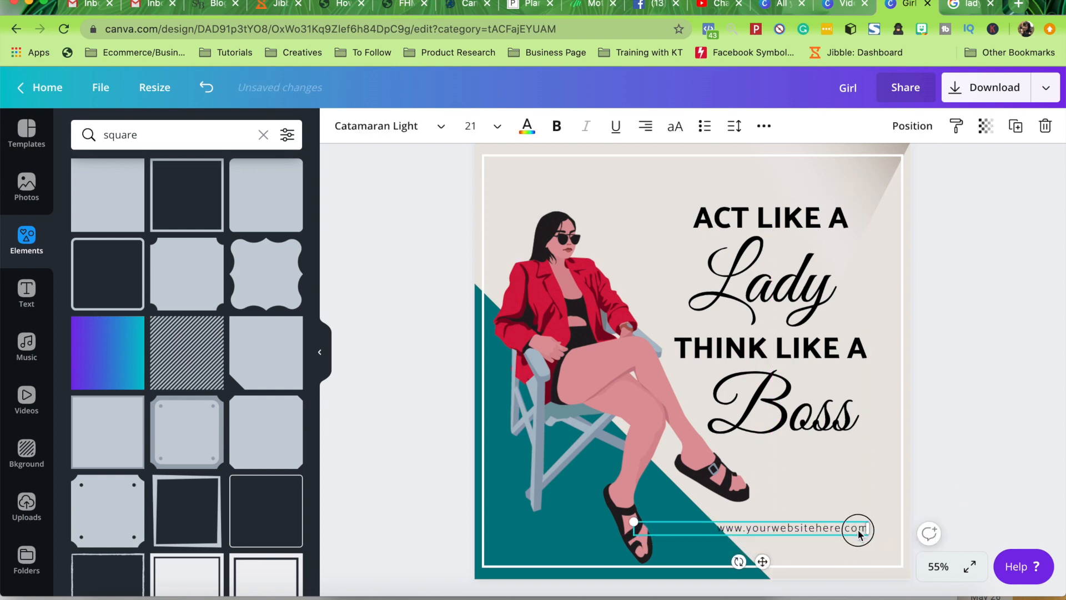
key(shift+Down)
key(shift+Down)
key(shift+Down)
key(shift+Right)
key(shift+Right)
key(shift+Right)
key(shift+Right)
key(shift+Right)
Shrink the teal corner triangle slightly
click(627, 516)
click(487, 533)
drag(771, 284, 764, 291)
click(938, 315)
Fine-tune the letter spacing of the website text
click(866, 540)
click(939, 499)
click(861, 543)
click(734, 126)
drag(839, 172, 839, 174)
click(941, 388)
click(863, 542)
Nudge the teal corner triangle slightly
click(629, 519)
click(497, 536)
drag(645, 402, 646, 401)
click(490, 388)
click(945, 342)
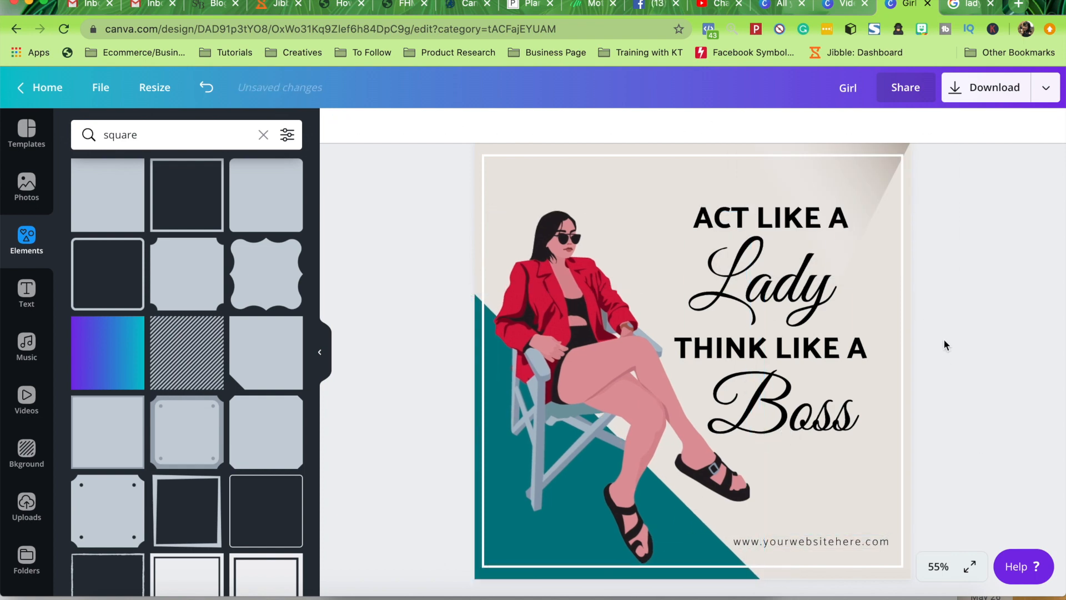
Download the design as a PNG with an increased export size
click(1011, 94)
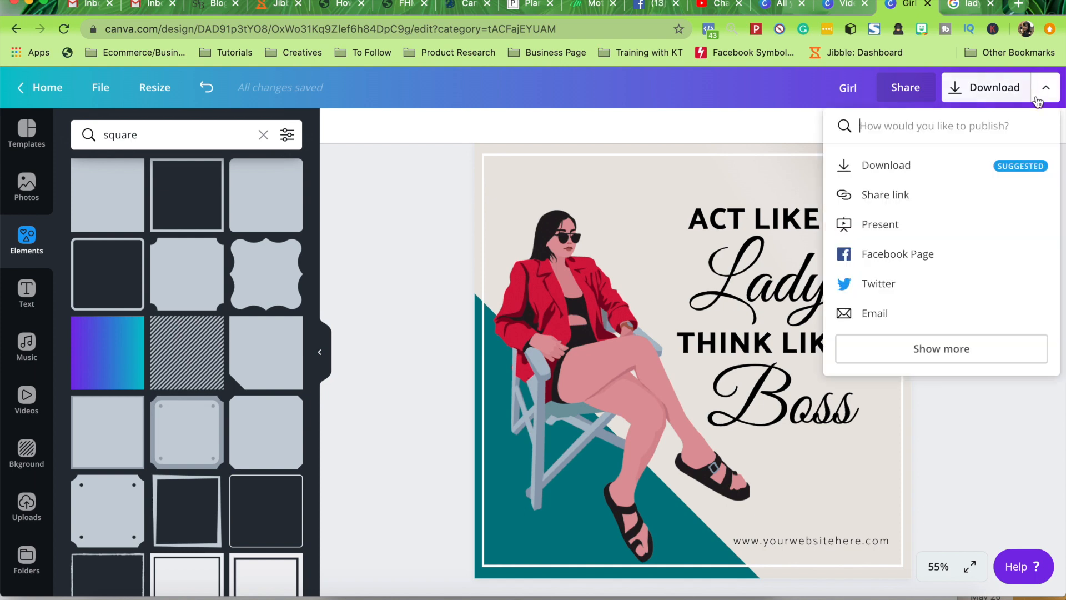
click(946, 166)
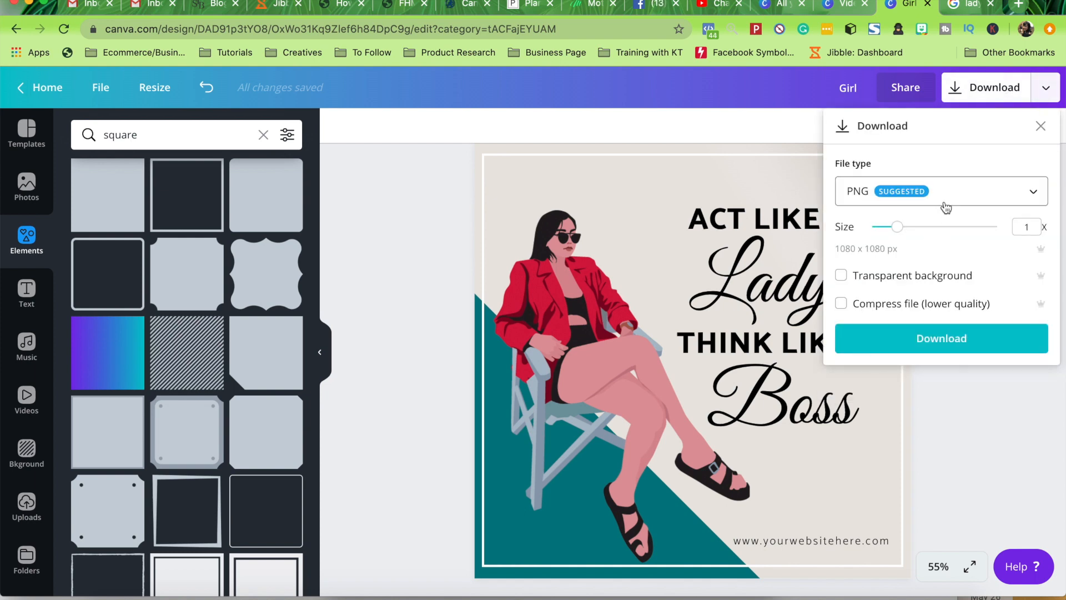
drag(905, 228, 922, 227)
click(917, 347)
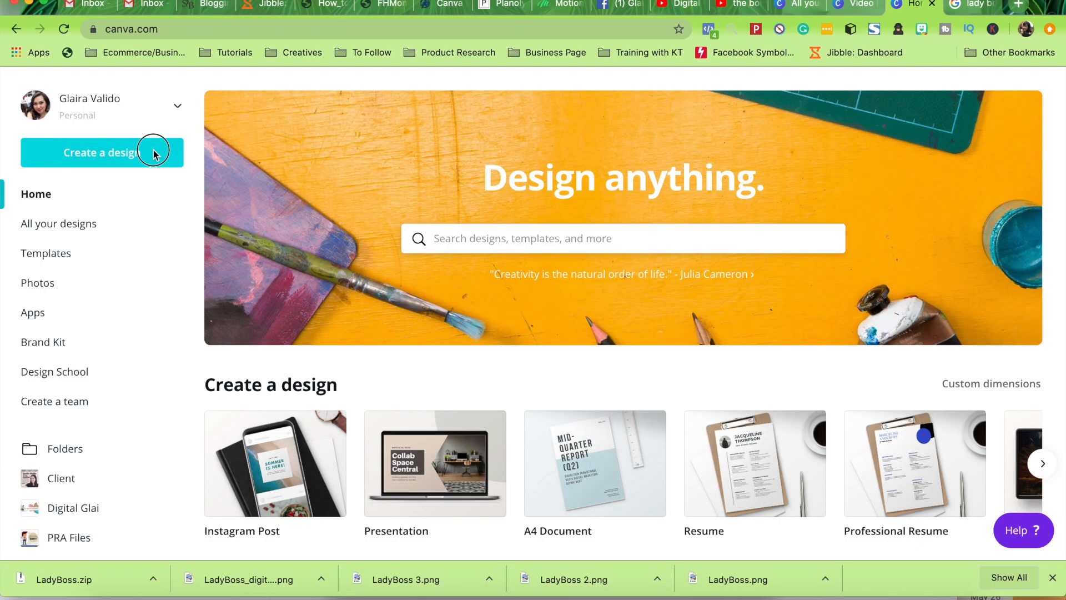
Create a new blank Facebook Post design from the home page
click(154, 153)
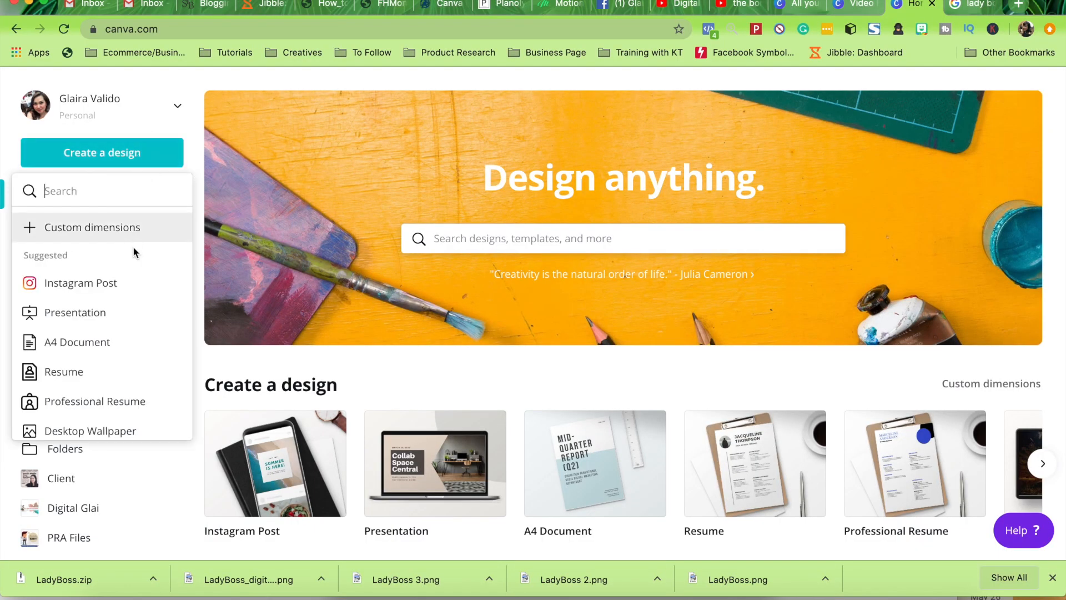
scroll(128, 333, down, 4)
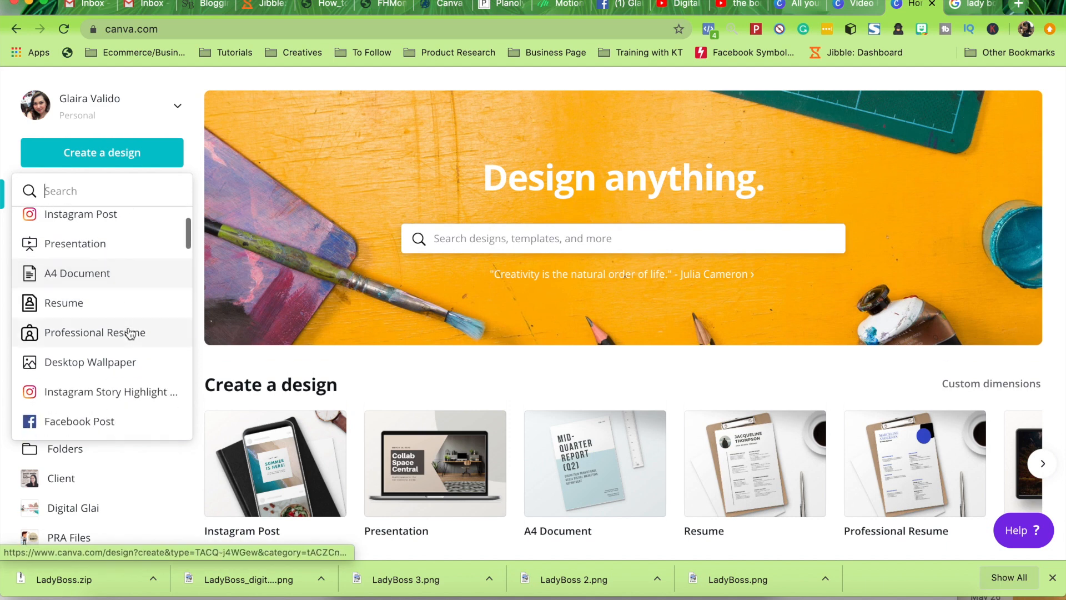
scroll(130, 334, down, 2)
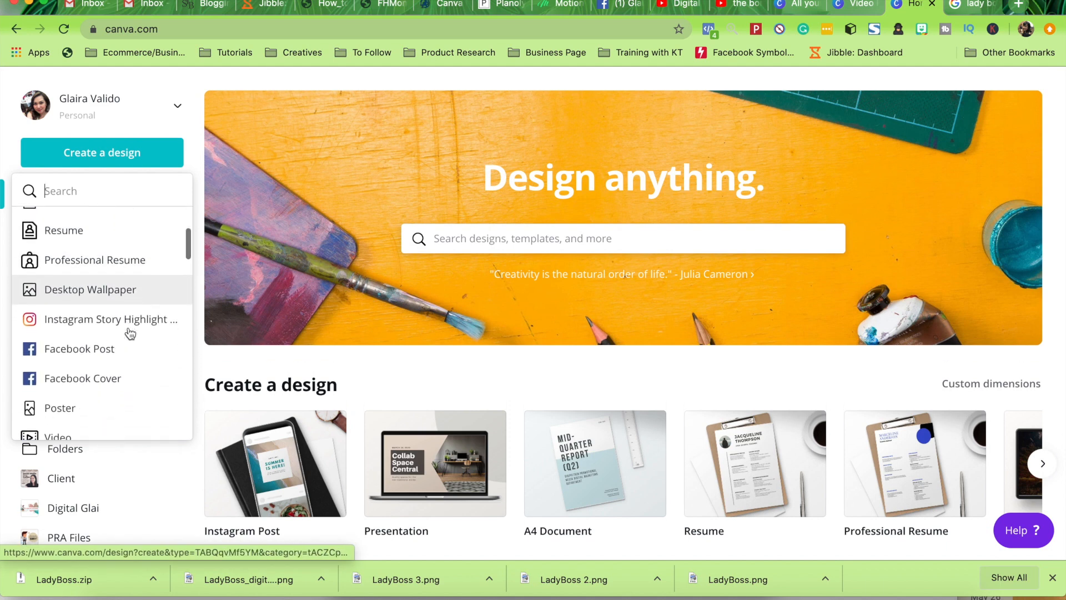
click(129, 344)
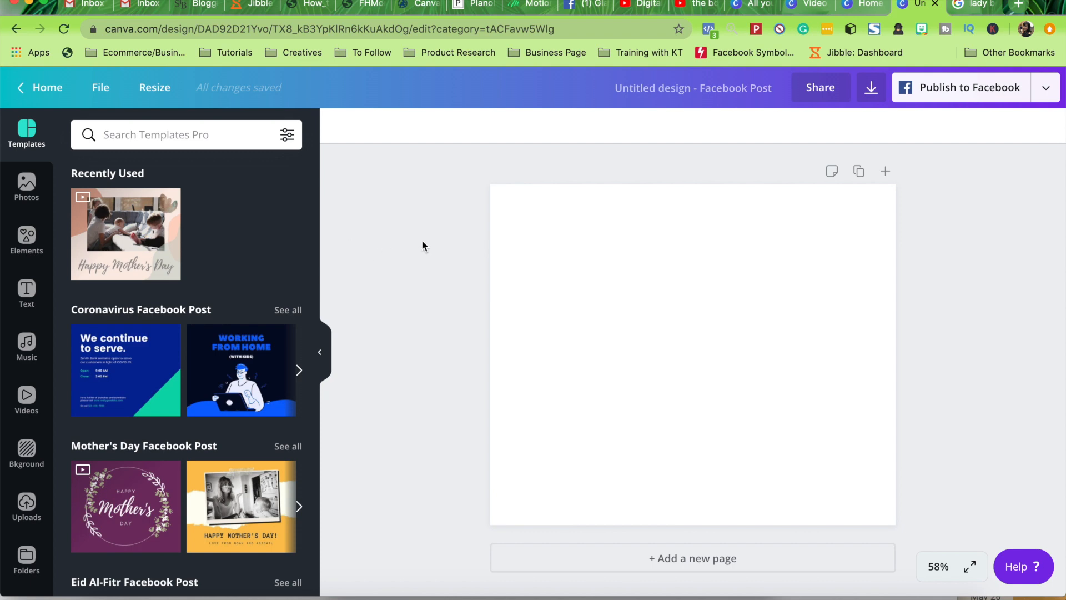
Upload all the finished post images from the LadyBoss folder inside the CANVA folder
scroll(25, 388, down, 2)
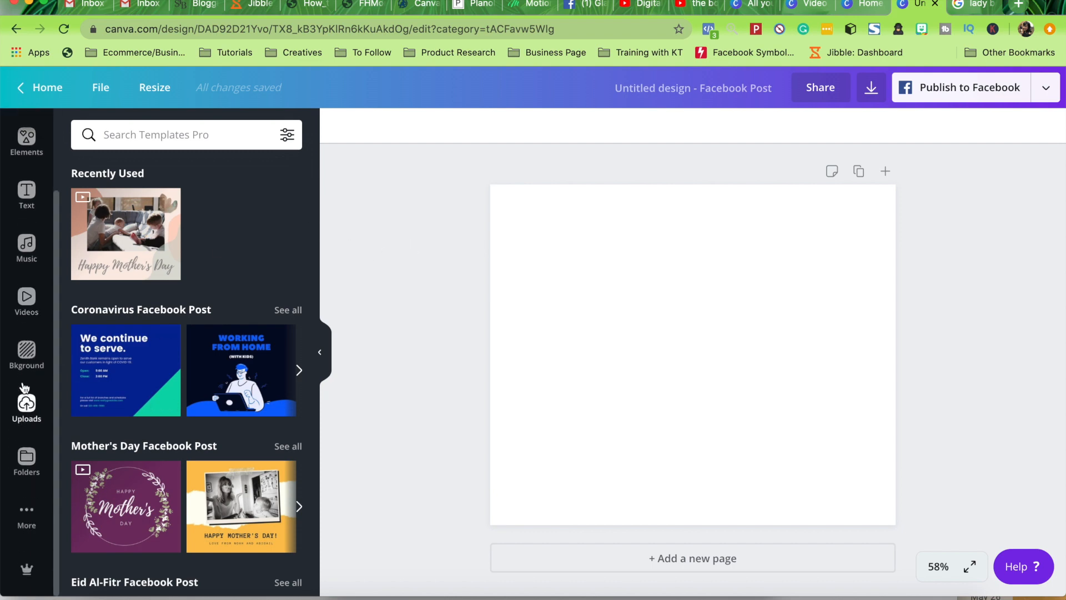
click(29, 406)
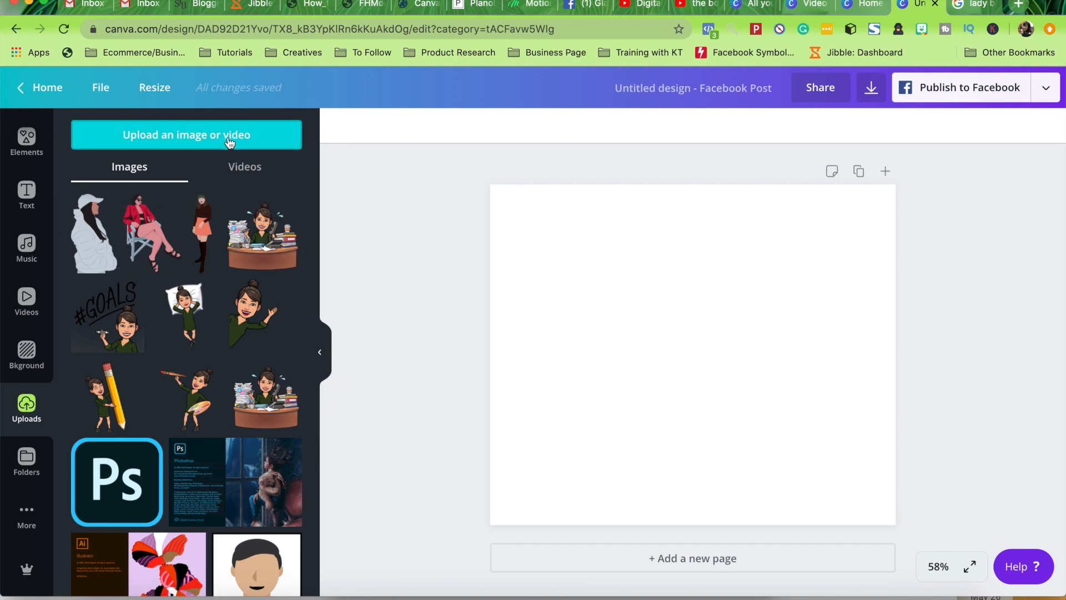
click(174, 148)
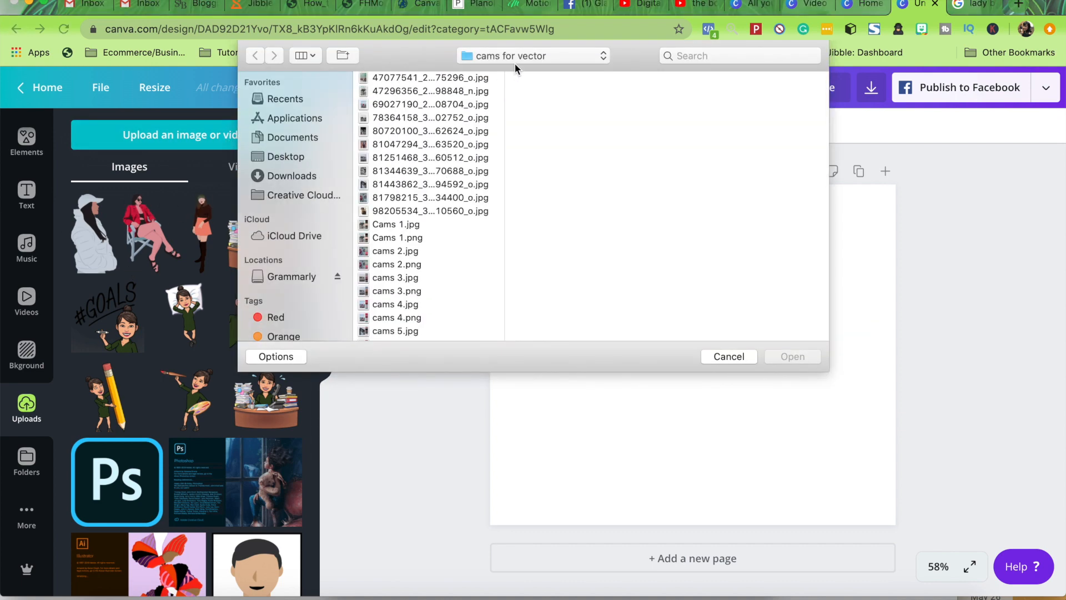
click(514, 60)
click(514, 71)
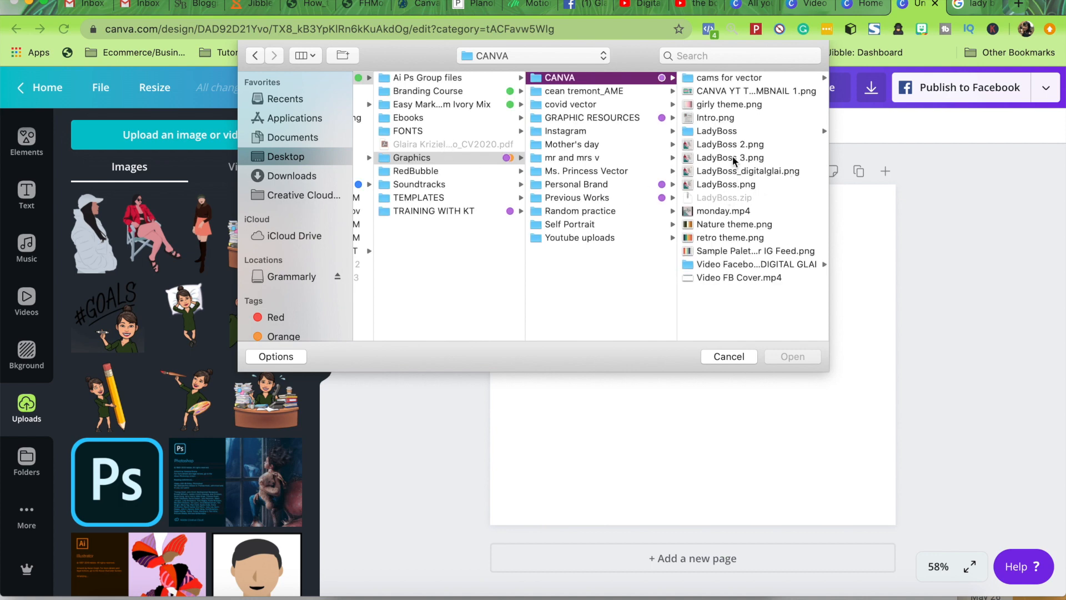
click(733, 133)
drag(716, 133, 719, 70)
click(796, 359)
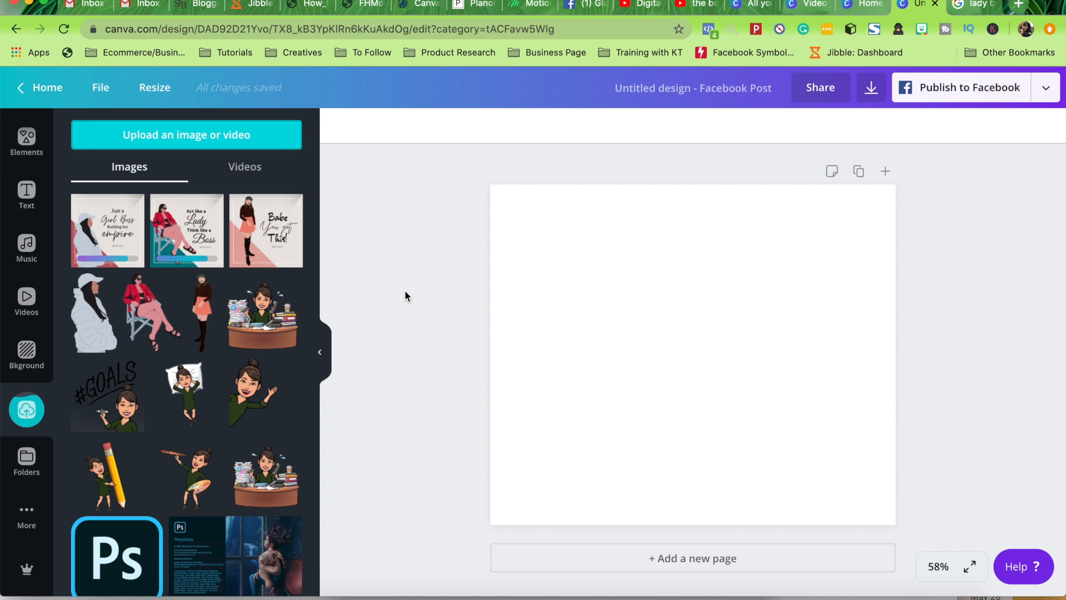
Set the page background to a custom light peach colour
click(561, 298)
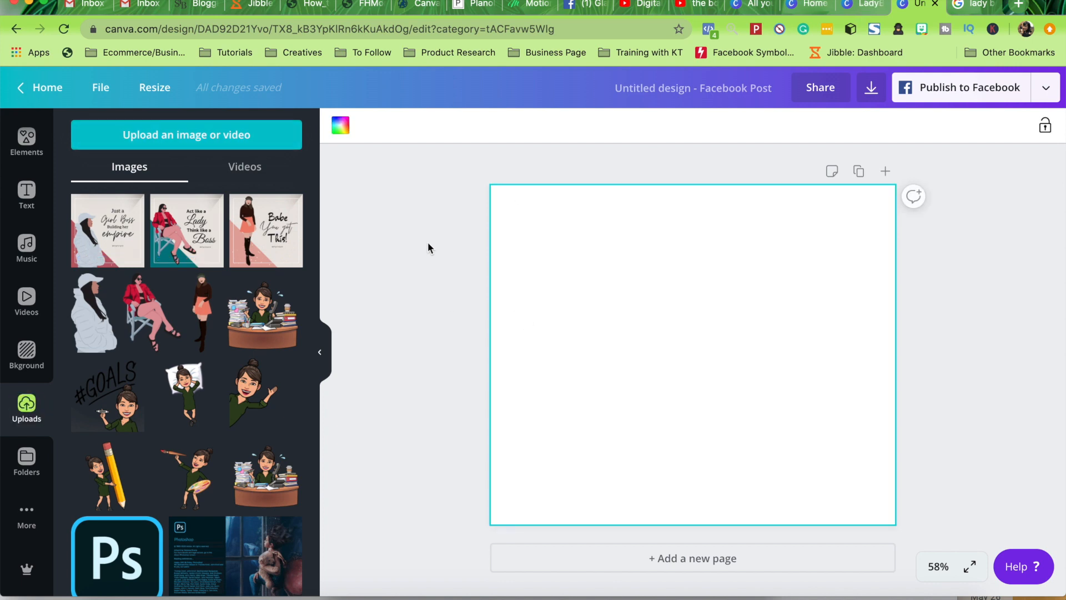
click(341, 127)
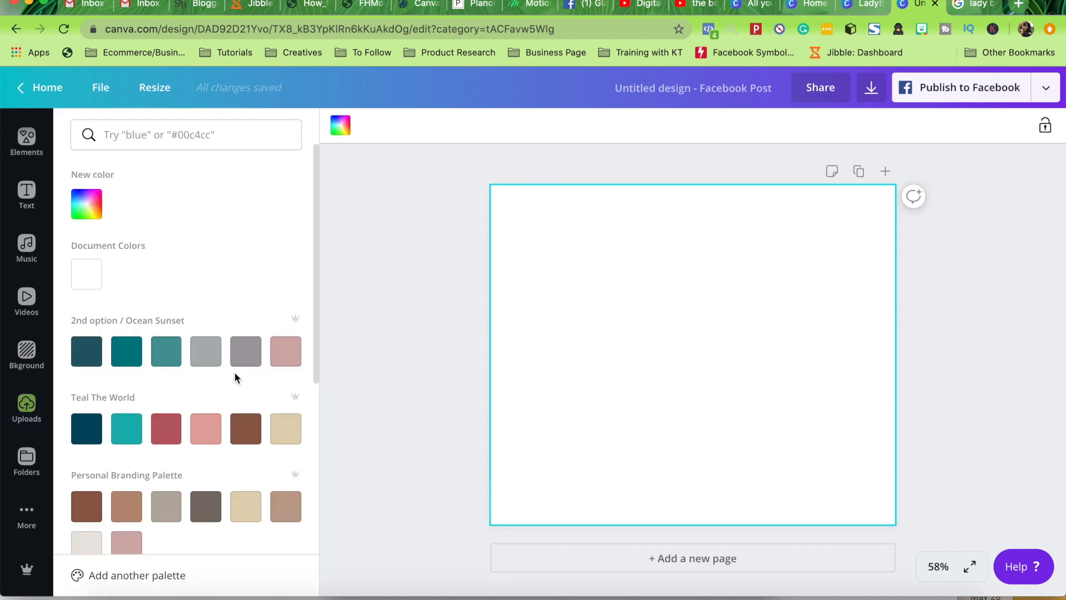
click(206, 427)
click(91, 205)
drag(91, 332, 104, 333)
drag(140, 246, 130, 242)
click(368, 256)
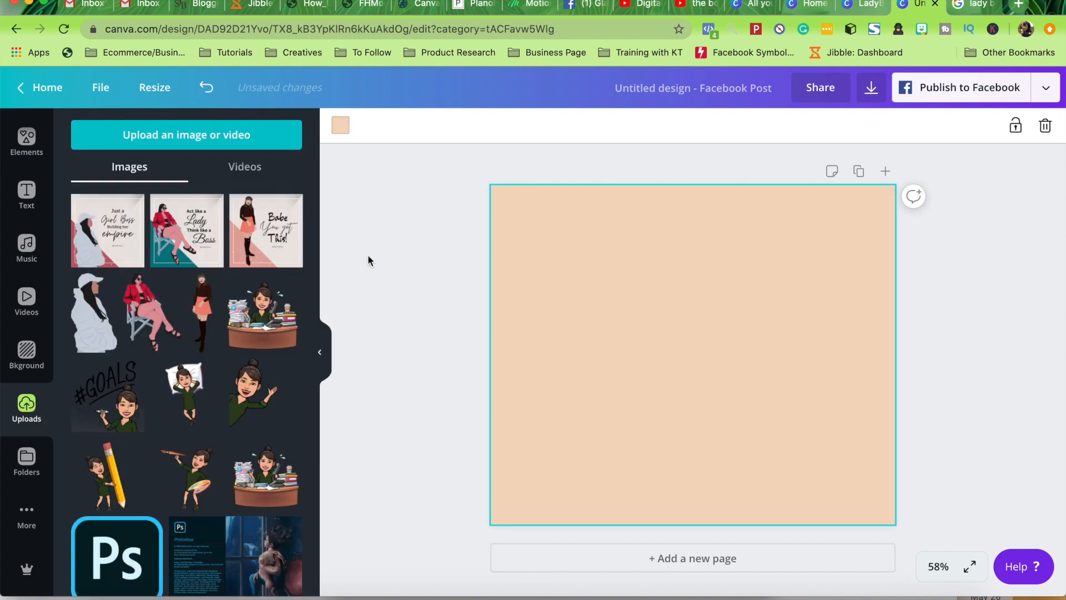
Add the three uploaded quote posts to the page
click(262, 244)
click(178, 238)
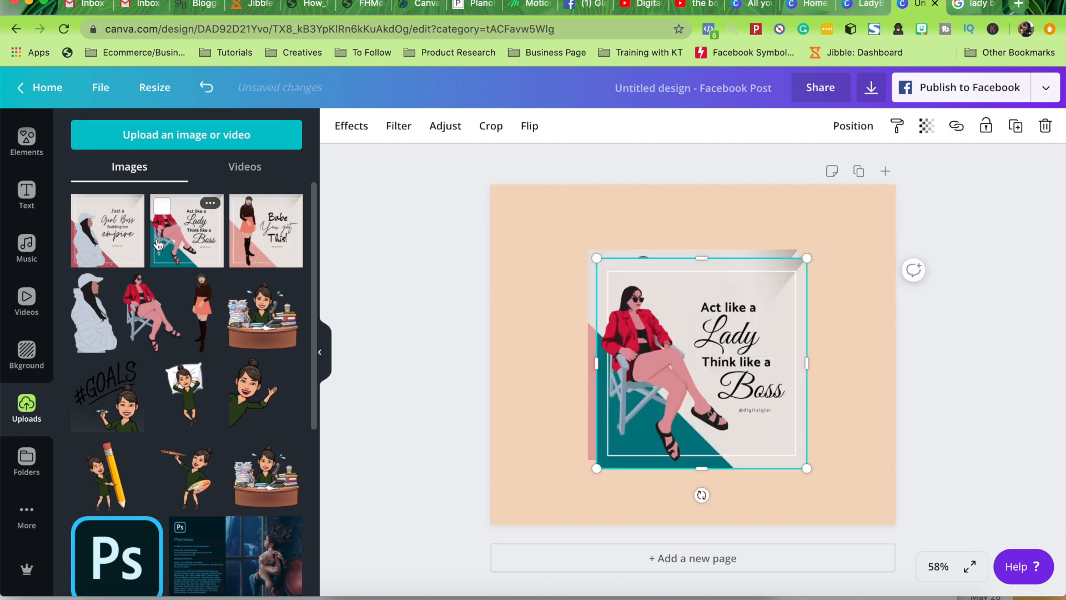
click(127, 240)
Shrink the three posts and arrange them in one row with "Babe" first, "Lady" in the middle and "Girl Boss" last
drag(574, 237, 731, 343)
click(791, 326)
drag(661, 411, 820, 409)
click(644, 423)
drag(644, 423, 744, 435)
drag(633, 410, 555, 416)
drag(719, 388, 657, 389)
click(808, 387)
drag(808, 387, 826, 387)
click(682, 400)
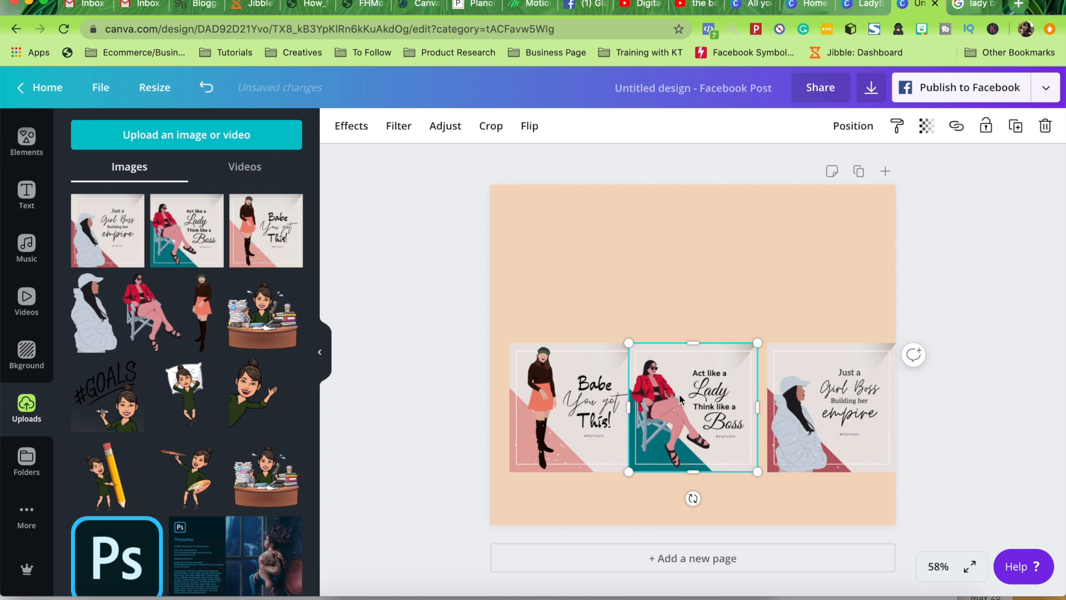
Space the three posts evenly, scale the row to leave side margins and centre it horizontally on the page
drag(544, 398, 525, 398)
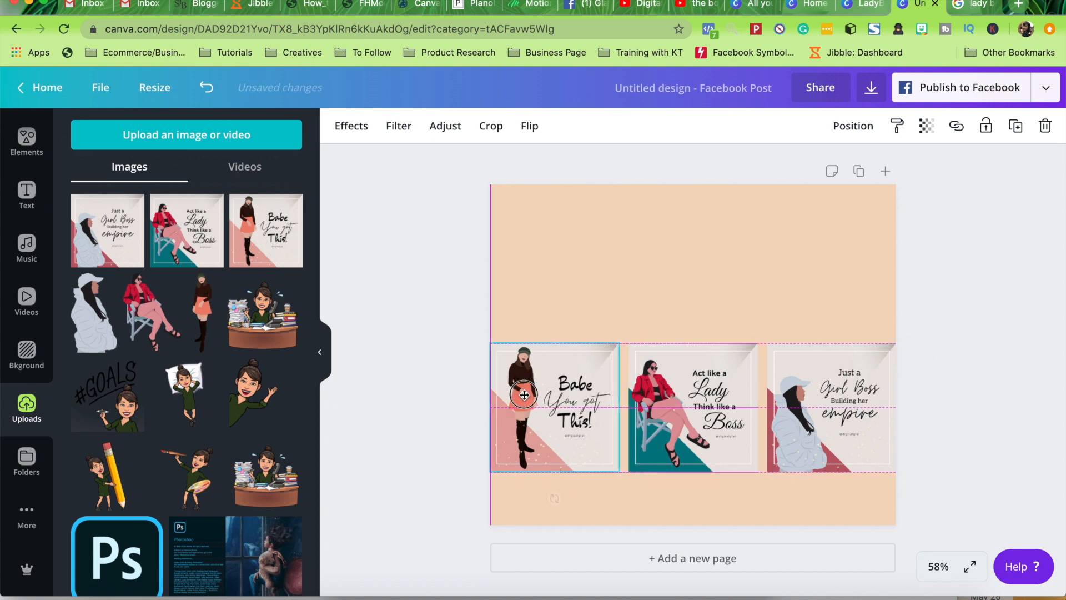
click(681, 382)
drag(804, 373, 797, 371)
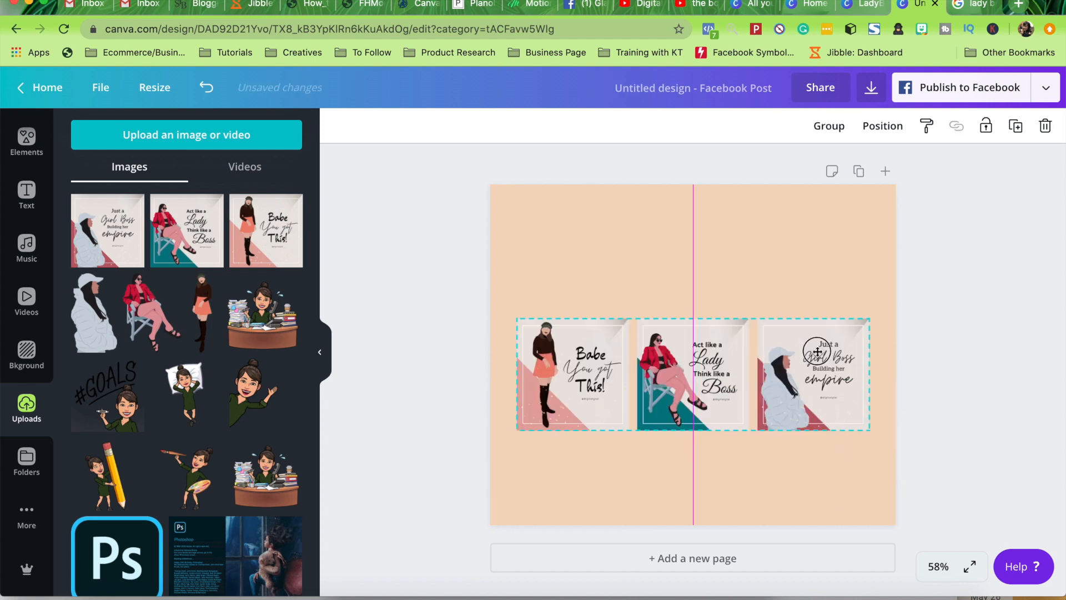
drag(817, 350, 816, 367)
drag(518, 448, 512, 451)
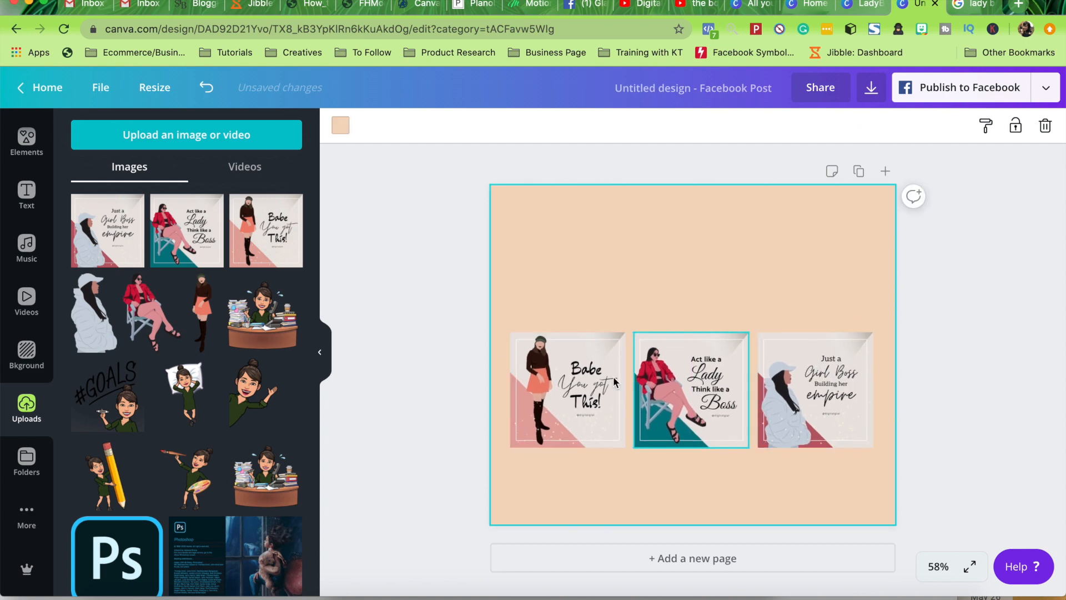
Duplicate the row of three posts and group the copies
click(603, 390)
shift+click(673, 387)
shift+click(806, 386)
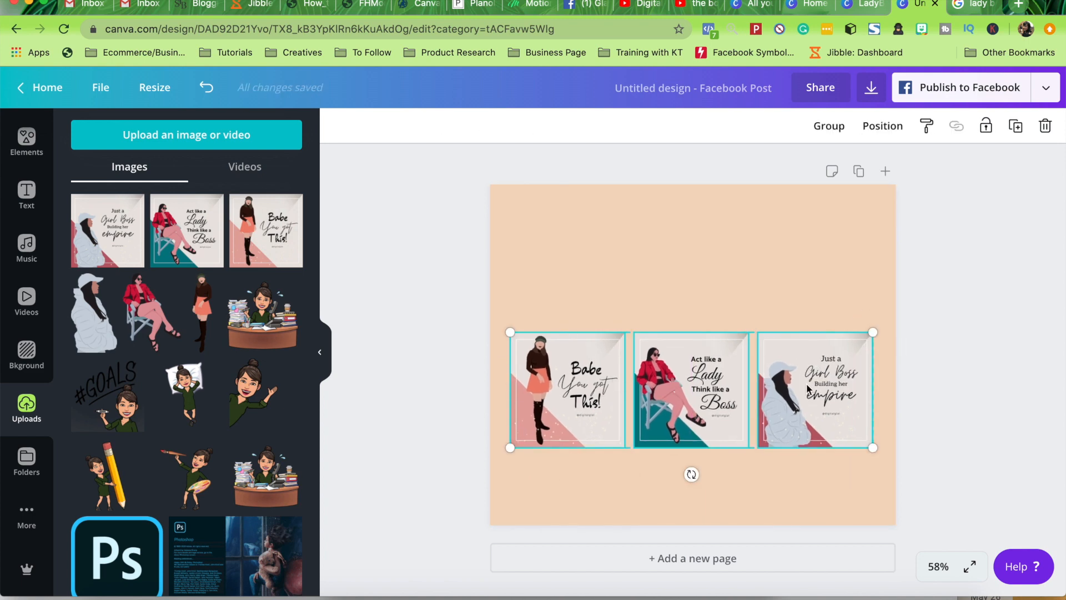
key(super+d)
key(super+g)
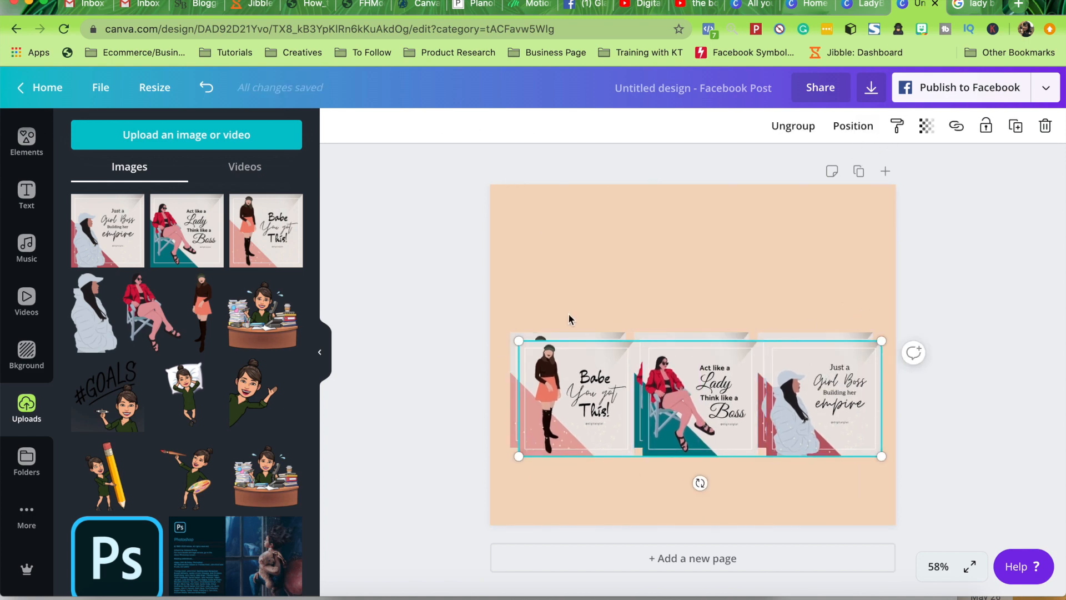
Try to darken the "Babe" copy inside the group with the brightness adjustment, undoing the change
click(596, 371)
click(395, 131)
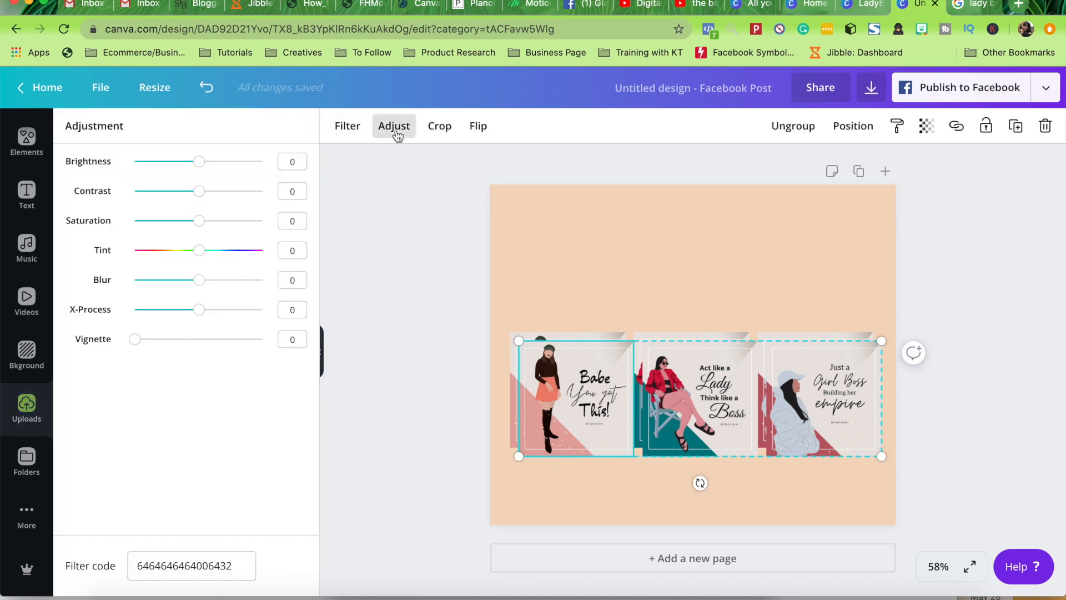
drag(201, 164, 115, 166)
click(416, 225)
key(super+z)
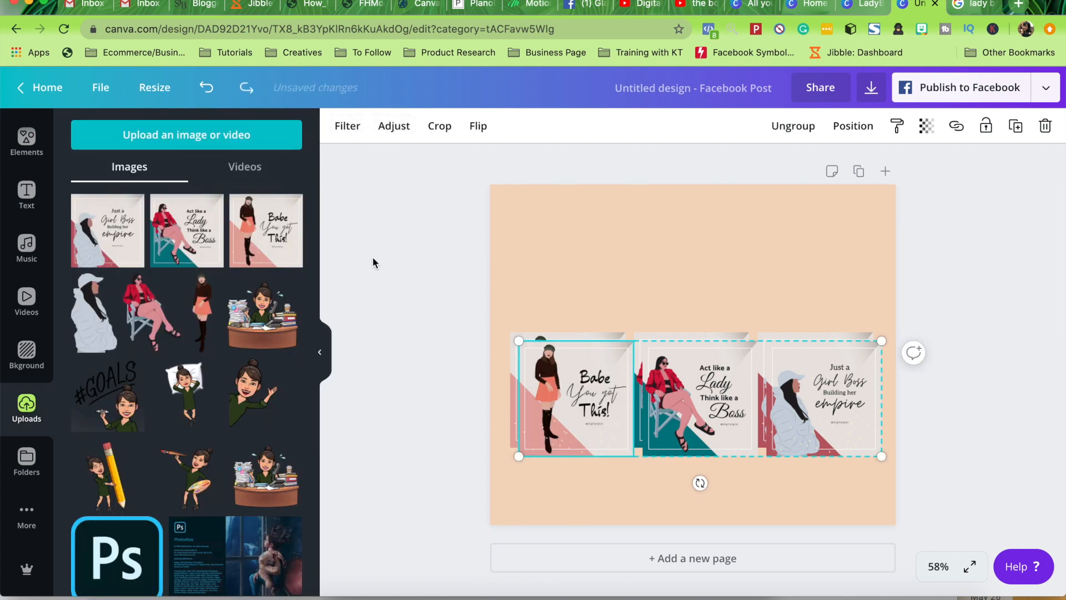
Ungroup the duplicated posts
click(382, 259)
click(634, 345)
click(791, 126)
click(633, 239)
Set the "Babe" copy's brightness to -100 and its contrast to 100
click(578, 399)
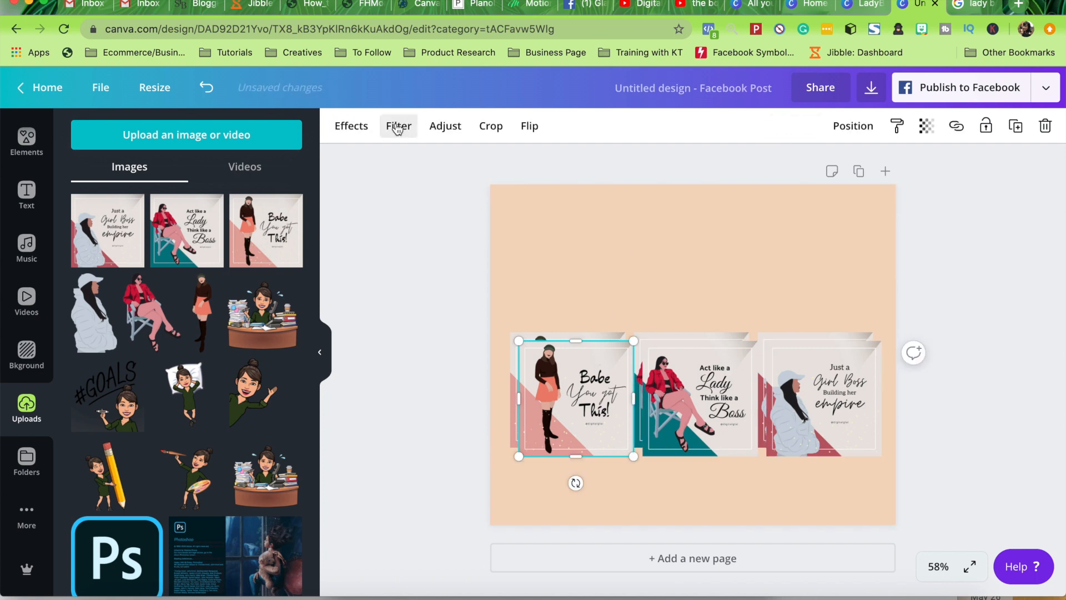
click(397, 122)
click(434, 127)
drag(199, 164, 135, 161)
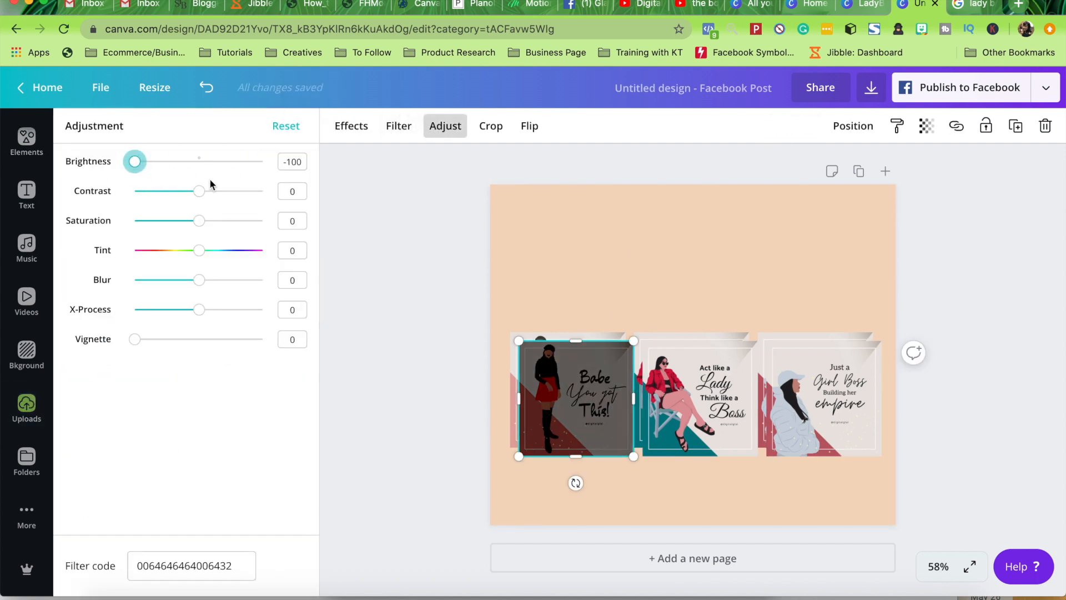
drag(199, 191, 327, 220)
Delete the duplicate "Lady" and "Girl Boss" posts
click(699, 397)
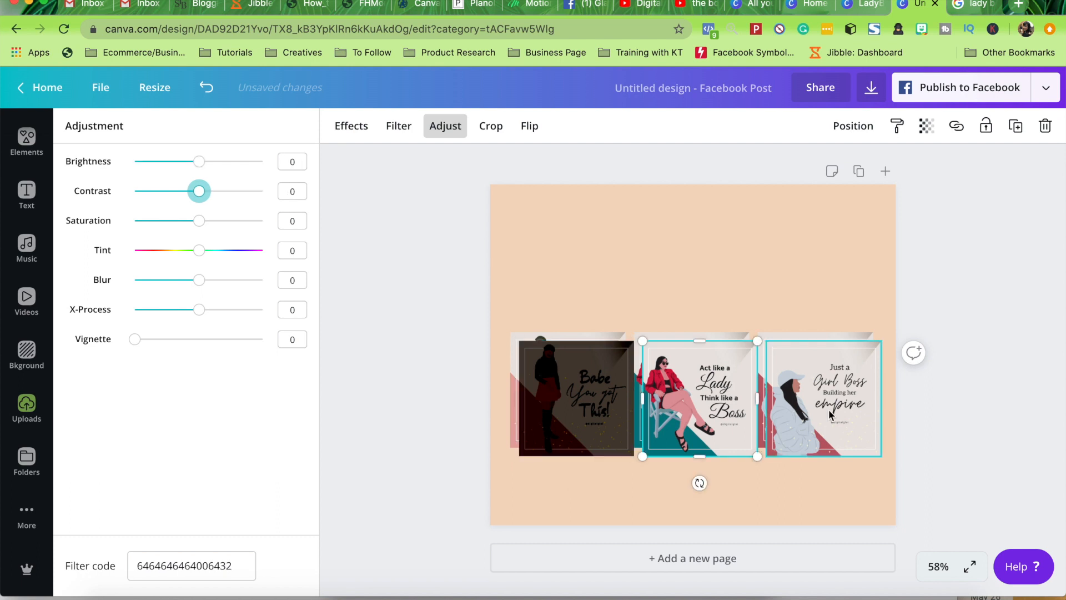
click(824, 384)
click(453, 335)
click(713, 427)
key(Delete)
click(841, 429)
key(Delete)
Turn the "Babe" copy into a dark block with saturation -100, tint 0, blur 100, X-Process 22 and vignette 100
click(584, 361)
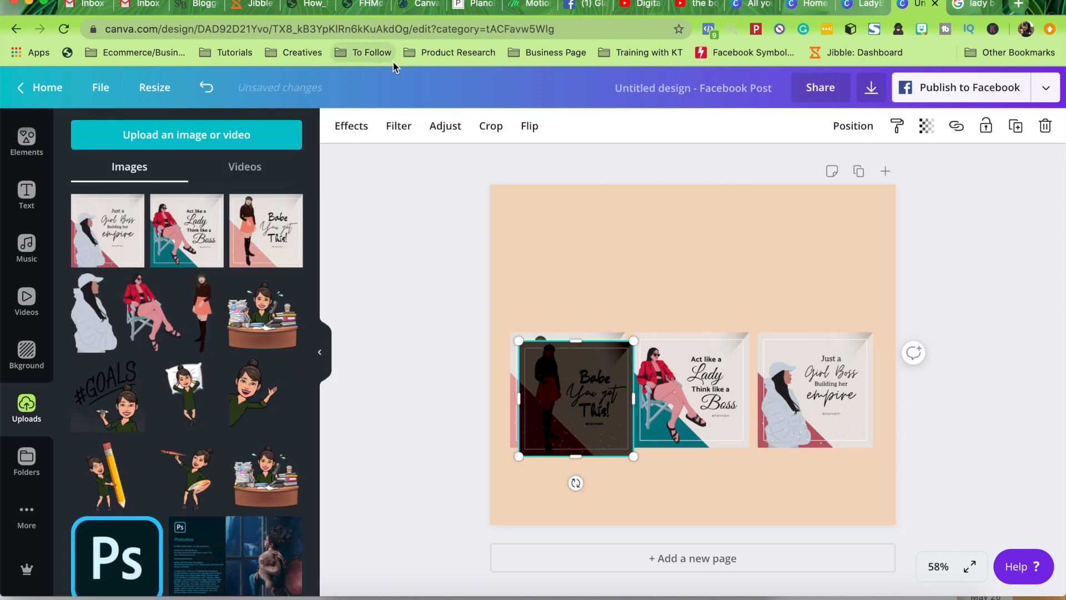
click(444, 127)
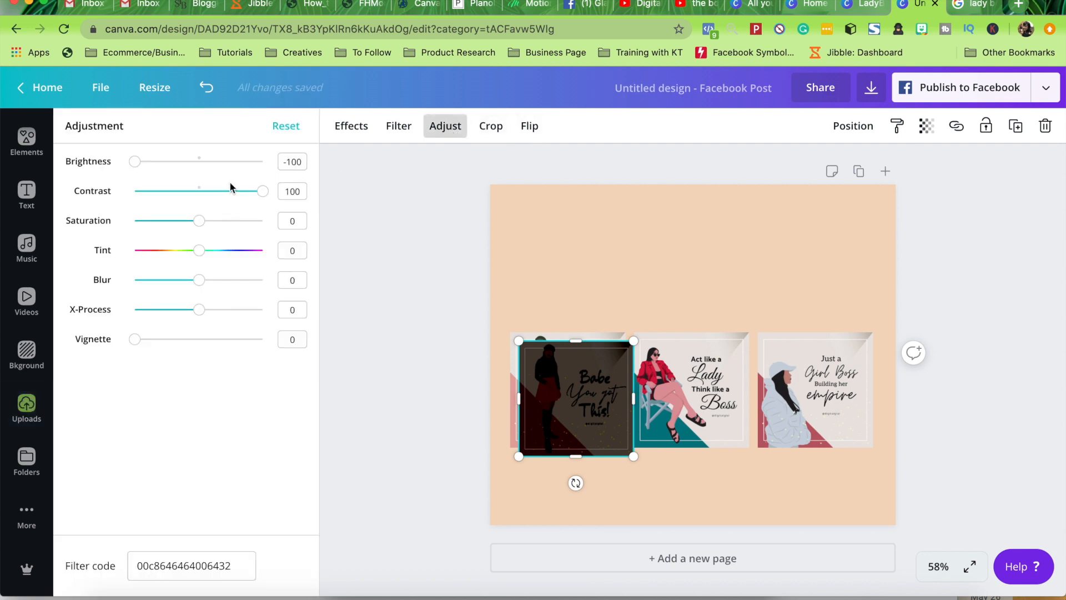
drag(201, 228, 135, 222)
drag(198, 250, 206, 255)
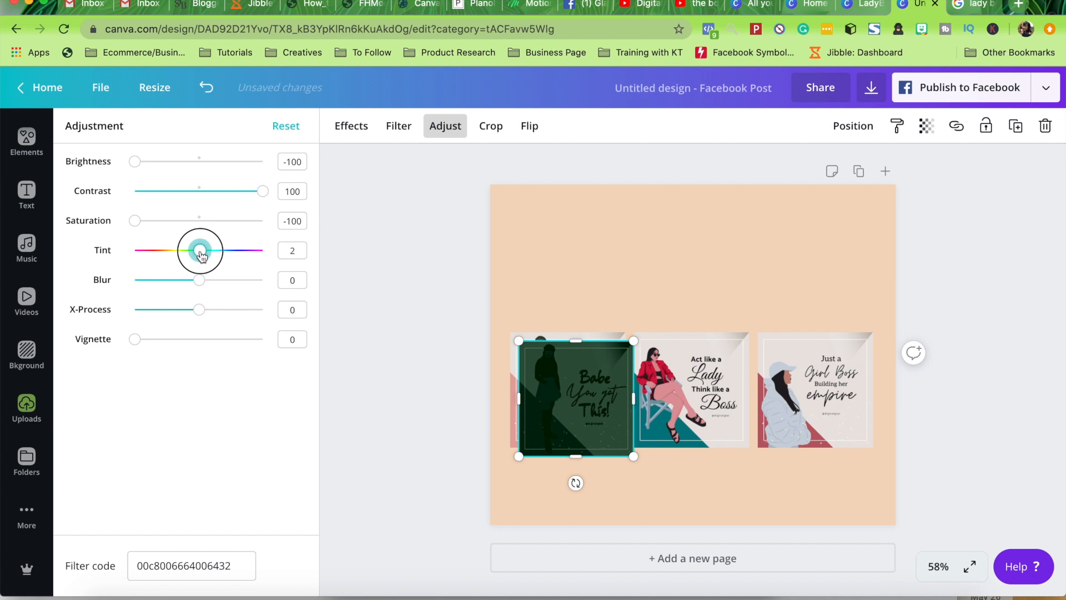
drag(201, 284, 307, 284)
click(198, 253)
mouse_move(202, 318)
mouse_down()
mouse_move(374, 317)
mouse_move(214, 316)
mouse_up()
drag(135, 339, 346, 347)
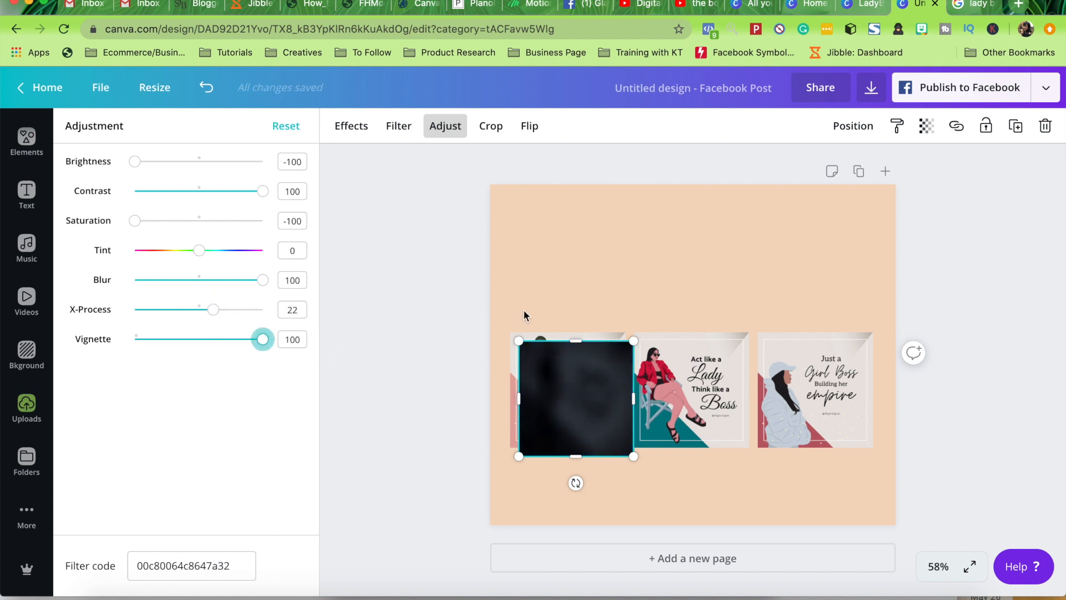
click(524, 316)
Set the dark "Babe" copy's transparency to 23
click(589, 403)
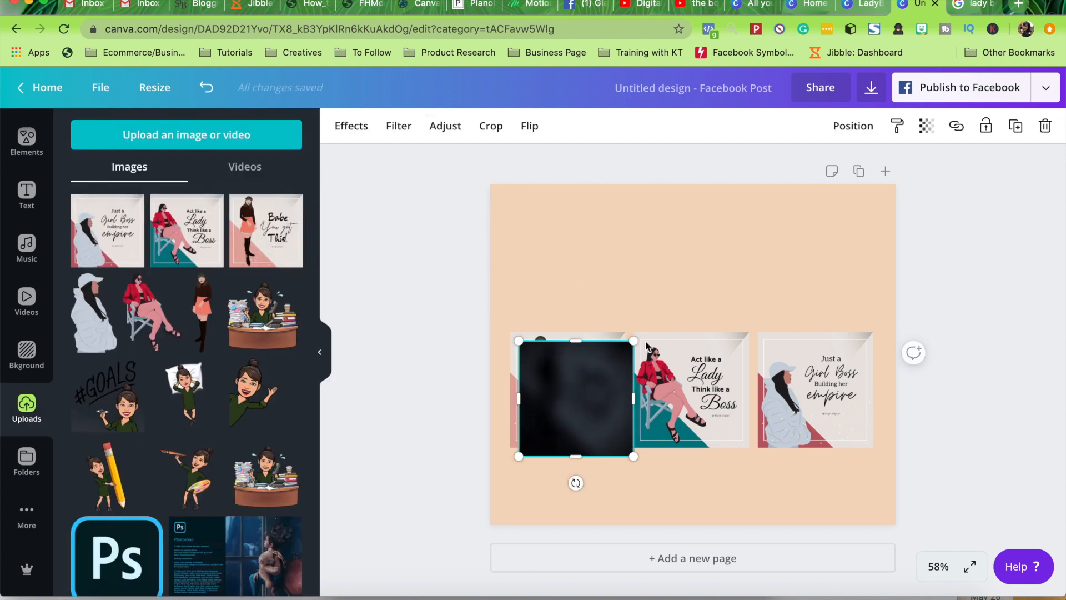
click(926, 125)
drag(879, 164, 813, 176)
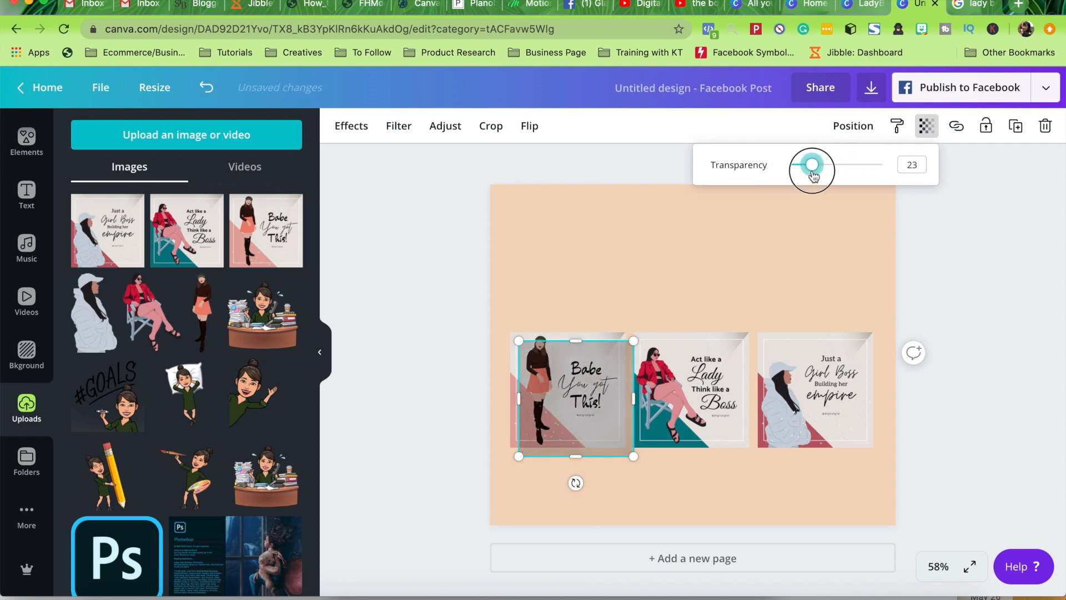
click(696, 327)
Place copies of the dark translucent square over the other two posts and space the three squares evenly
drag(611, 389, 848, 385)
key(super+d)
click(722, 404)
shift+click(580, 395)
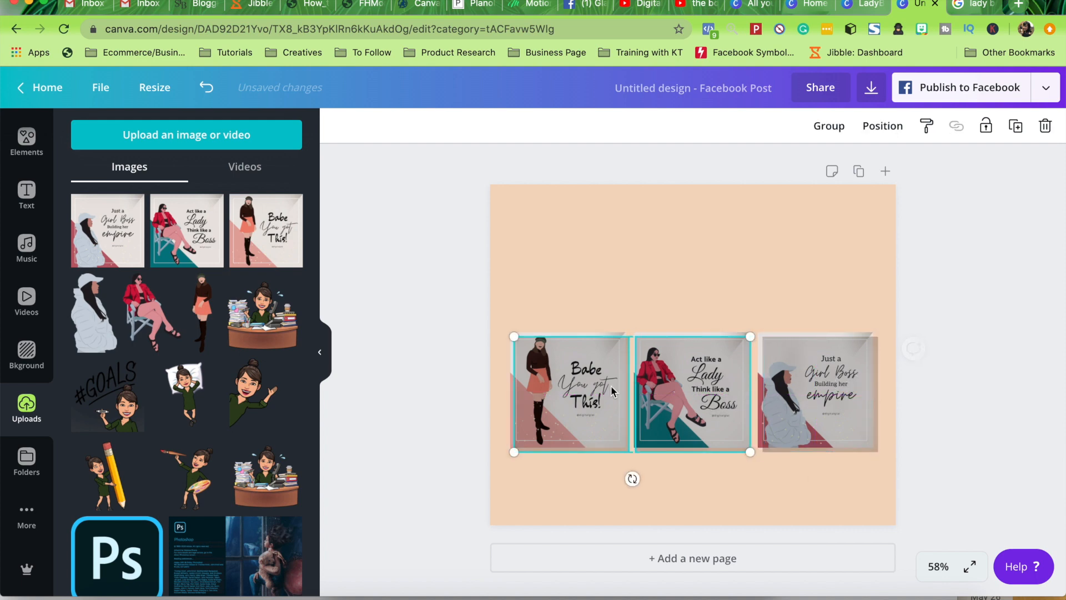
click(883, 126)
click(833, 382)
click(925, 384)
Send the three dark squares behind the posts as drop shadows
click(816, 392)
shift+click(694, 391)
shift+click(590, 381)
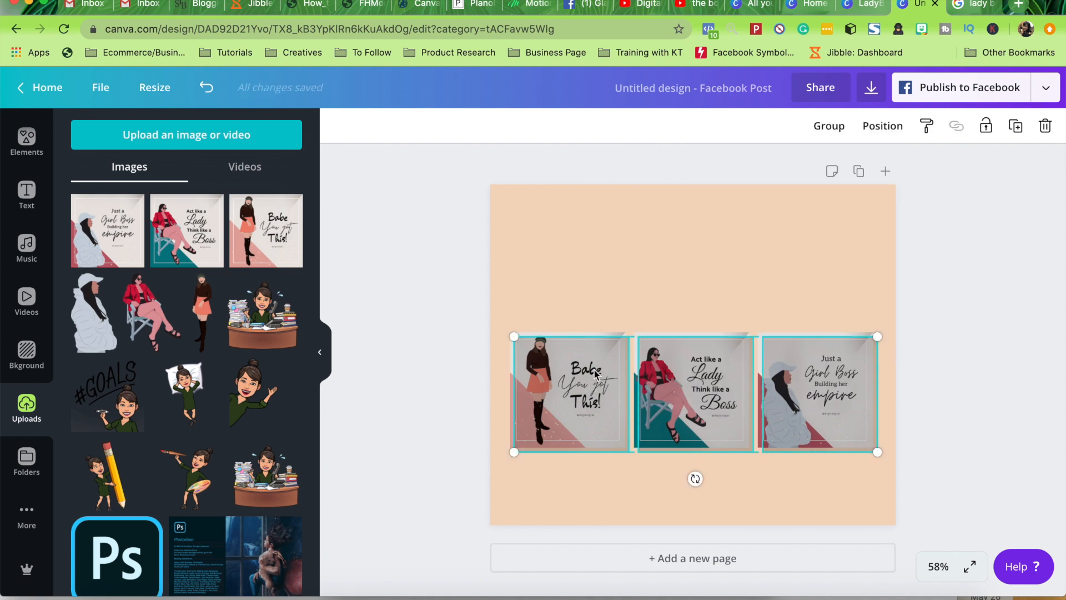
click(881, 126)
click(929, 305)
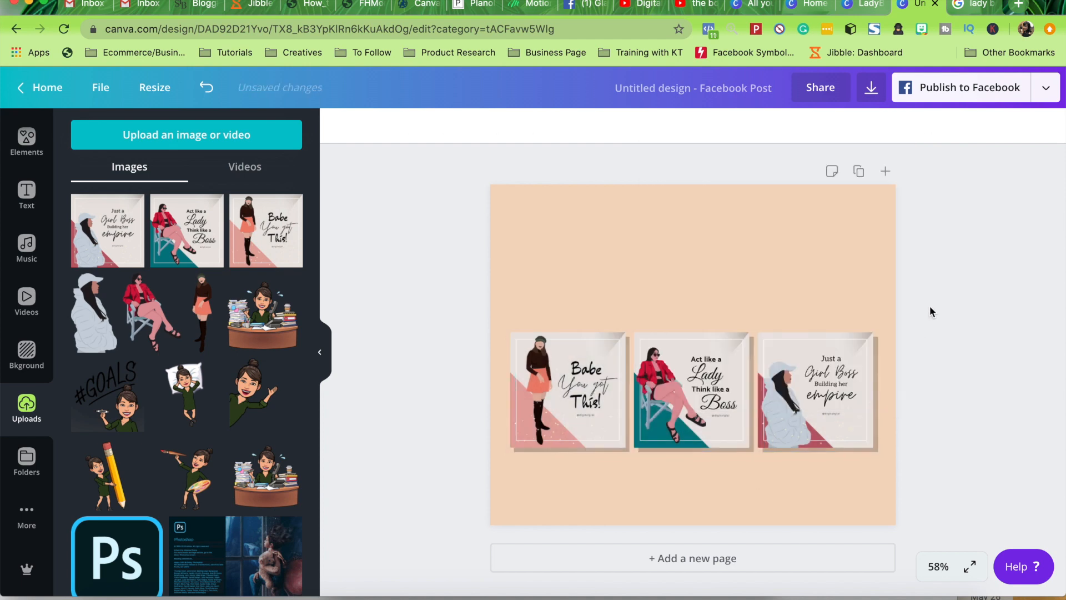
Move the three drop shadows together slightly closer to the posts
click(861, 377)
shift+click(732, 450)
shift+click(608, 448)
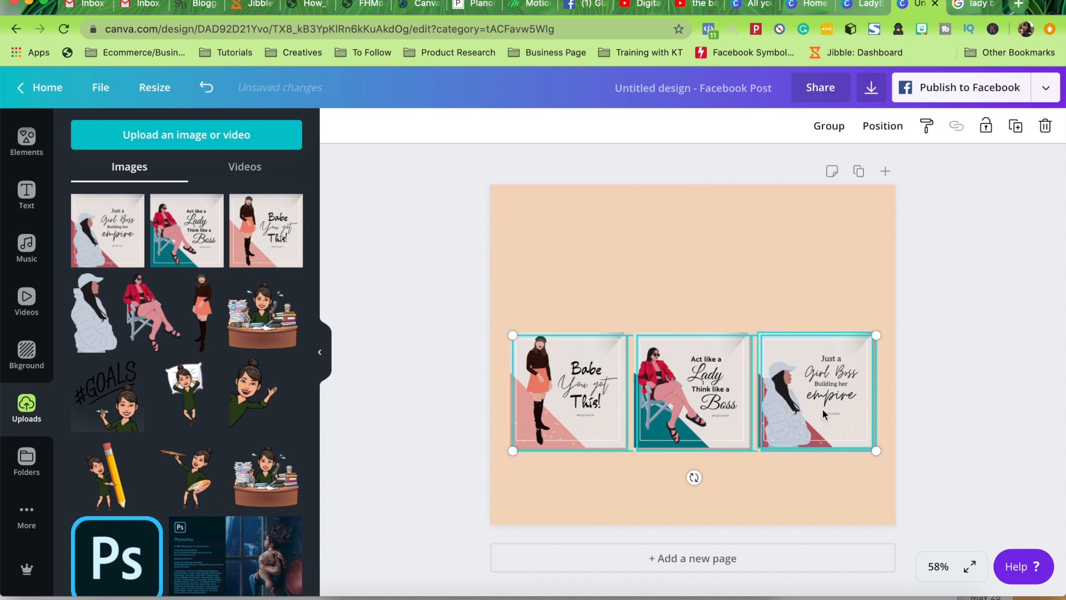
click(901, 400)
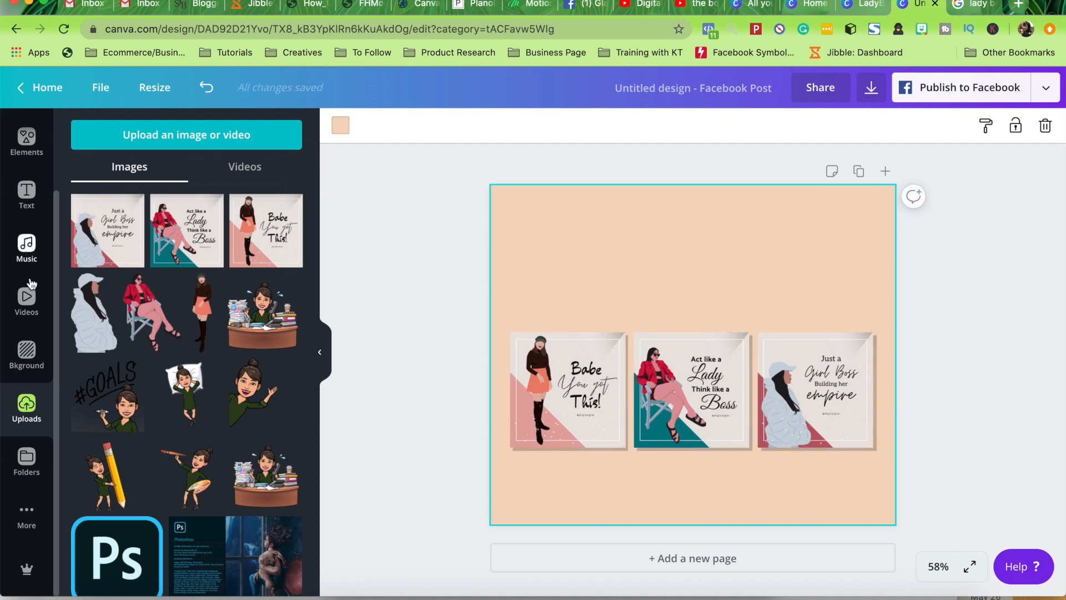
Search the photos for "shadow" and add the dark transparent palm leaf shadow to the page
click(23, 167)
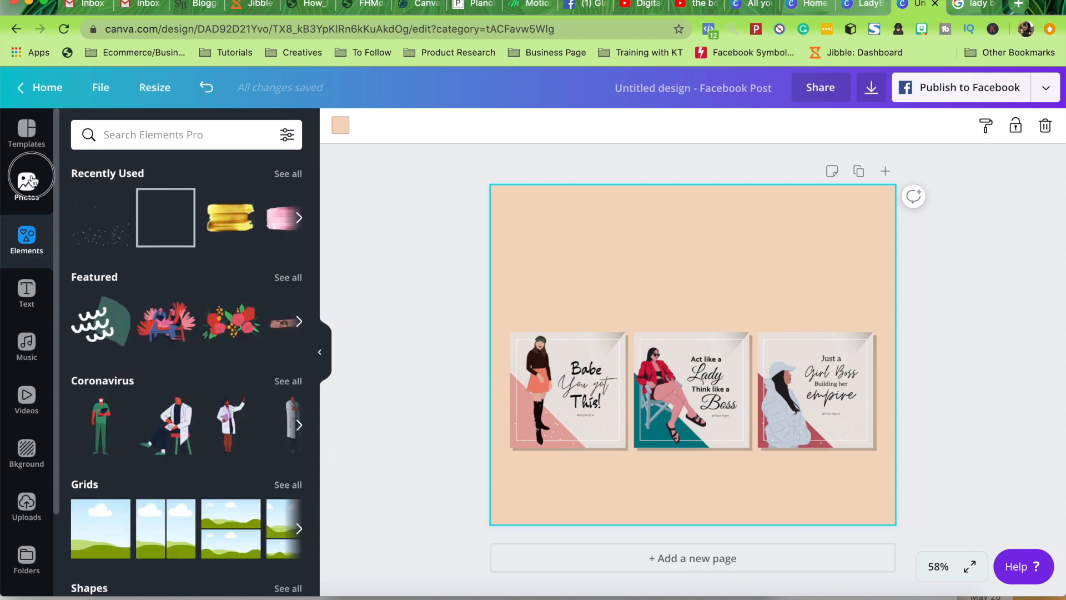
click(28, 180)
click(157, 135)
text(shadow)
key(Return)
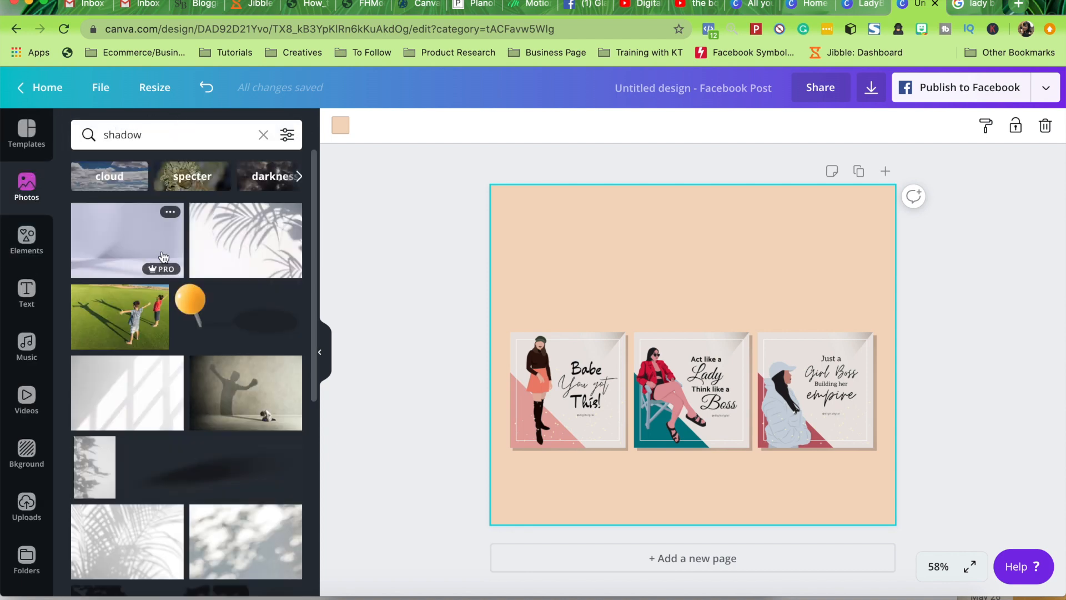
scroll(163, 256, down, 3)
scroll(237, 455, down, 2)
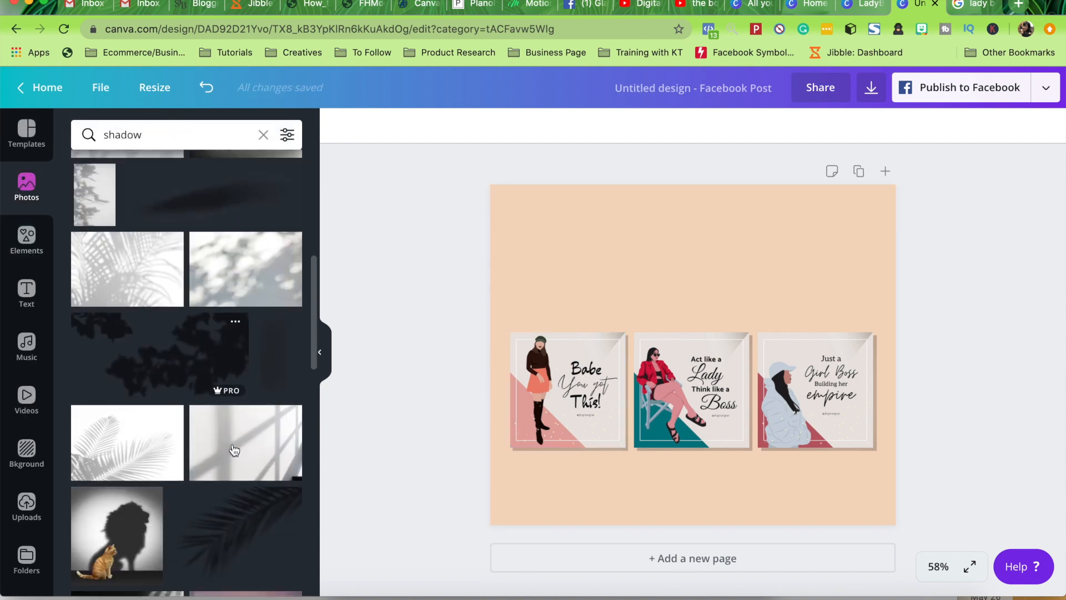
scroll(234, 447, down, 5)
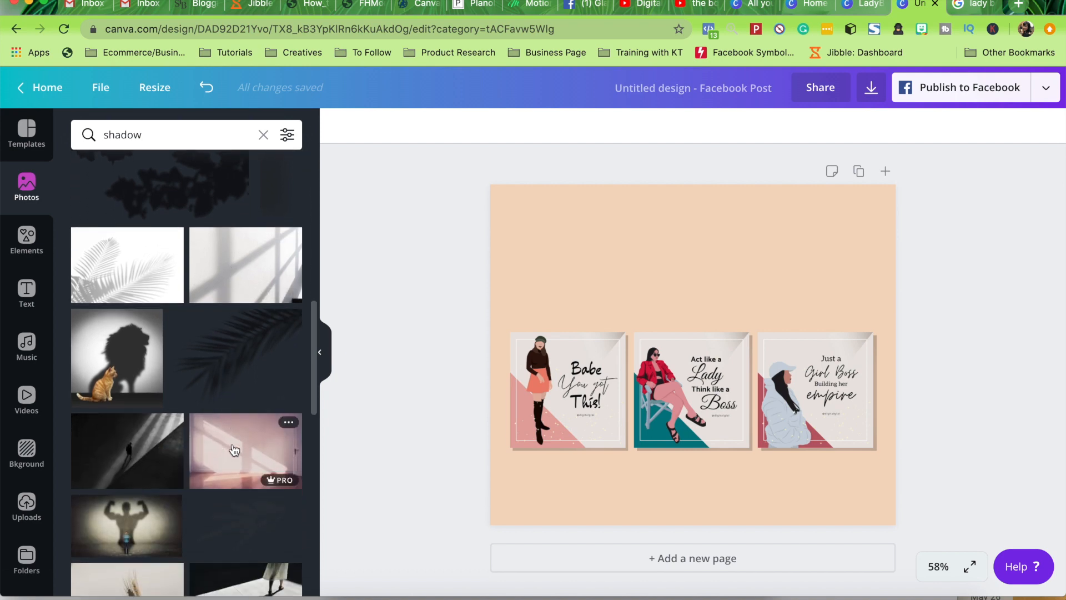
click(219, 248)
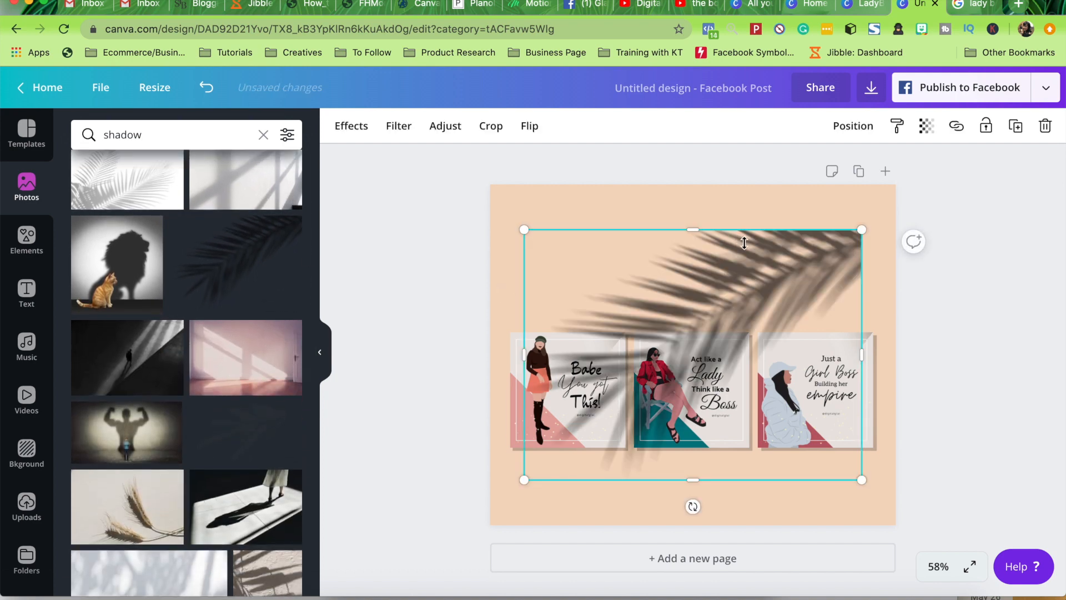
Align the palm shadow with the page's upper-right corner, enlarge it across the posts and make it semi-transparent
drag(764, 255, 791, 235)
drag(797, 227, 793, 226)
drag(553, 449, 509, 471)
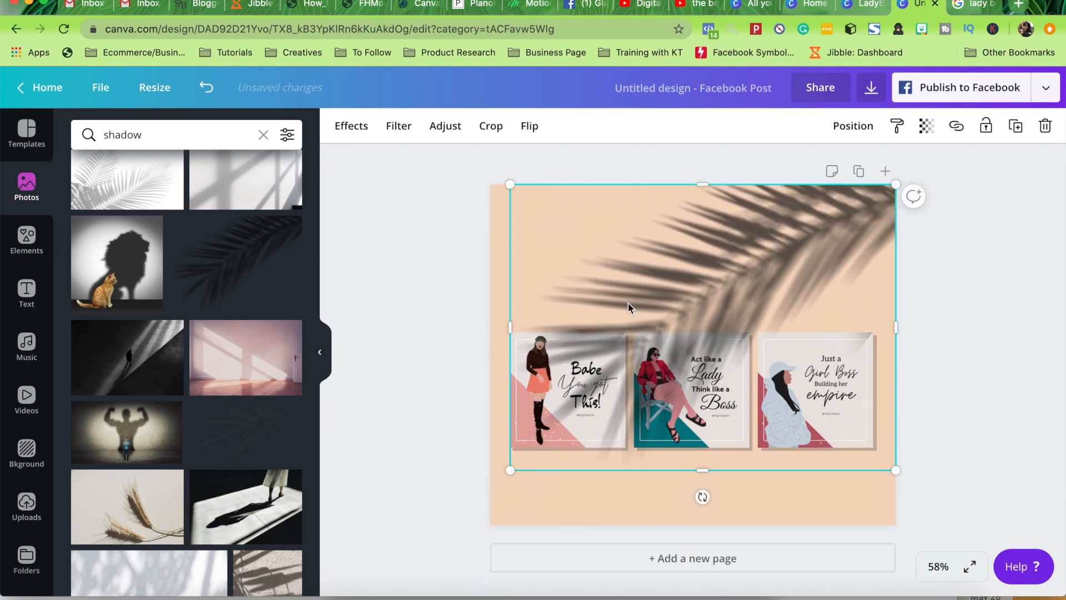
click(927, 127)
drag(883, 164, 840, 167)
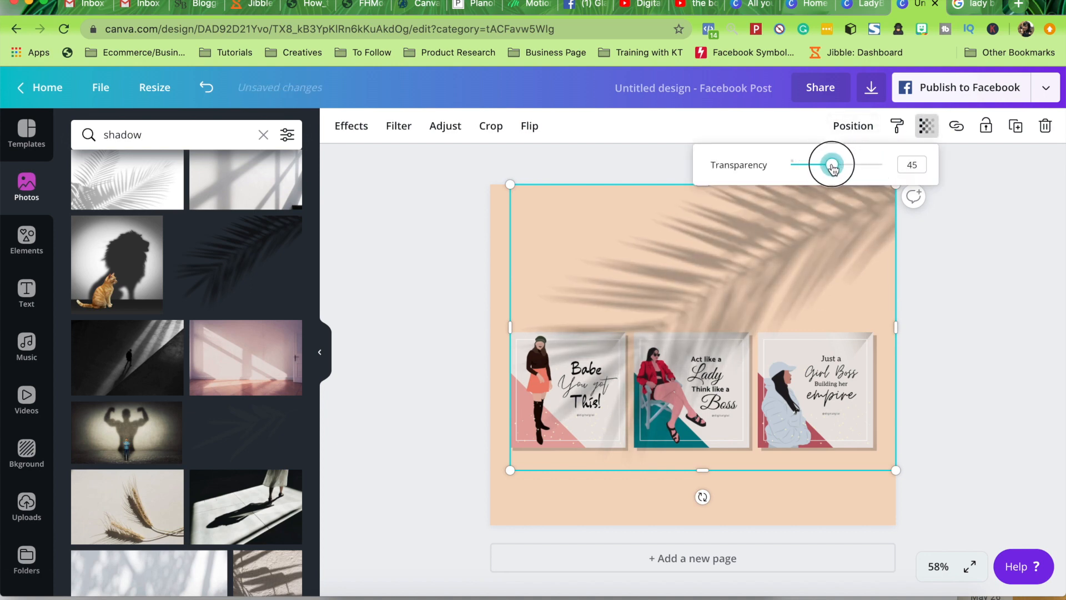
click(971, 269)
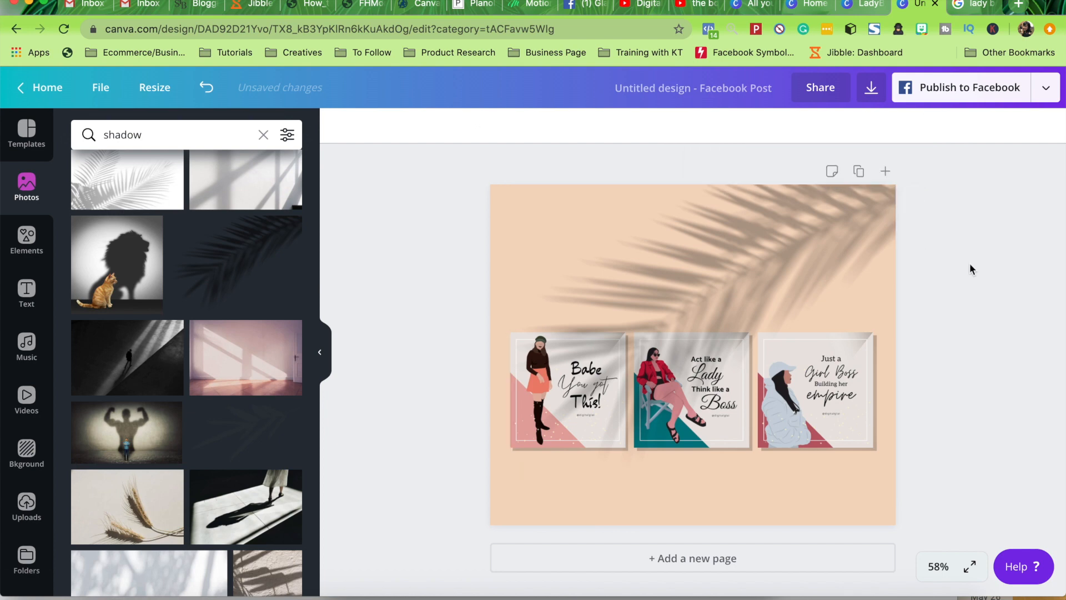
Add the faint leaf shadow beside the peach photo and position it over the page's upper-left area
scroll(195, 340, down, 3)
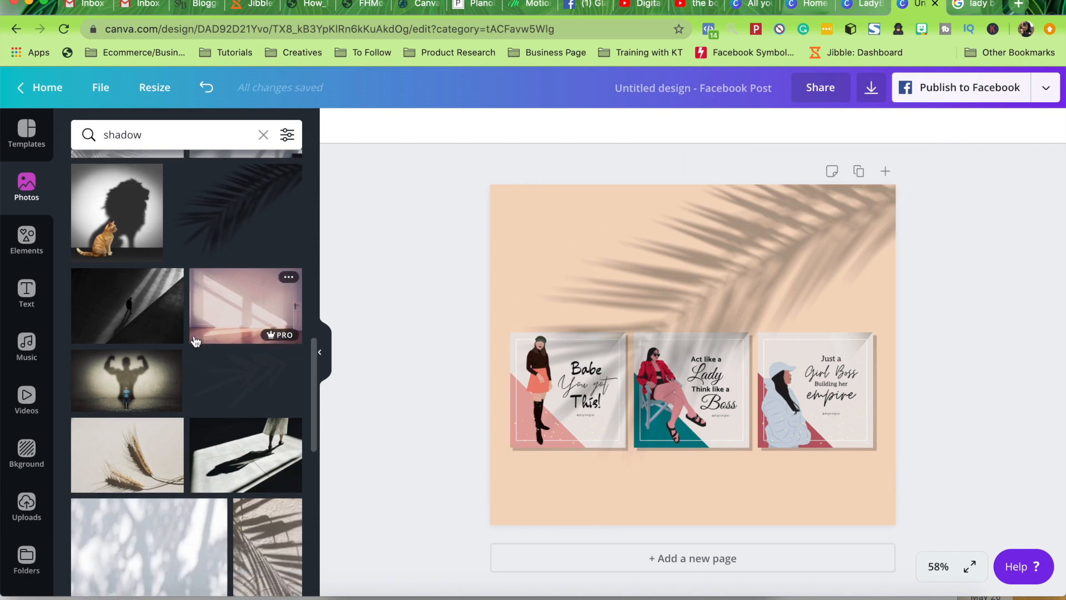
scroll(195, 340, down, 7)
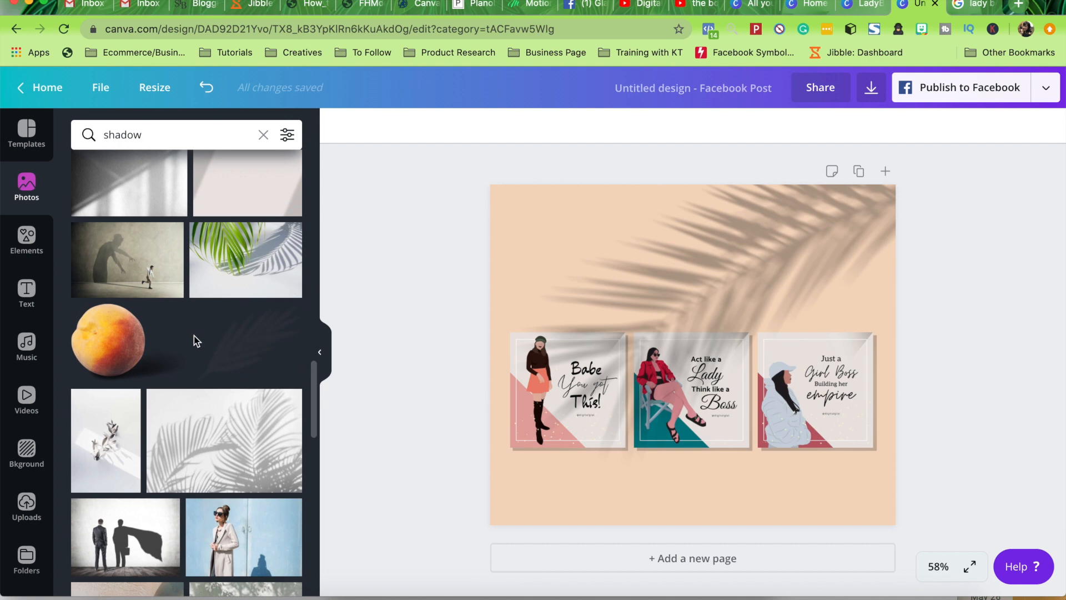
click(246, 343)
drag(644, 400, 557, 504)
drag(618, 465, 688, 297)
drag(509, 467, 593, 375)
drag(499, 506, 540, 322)
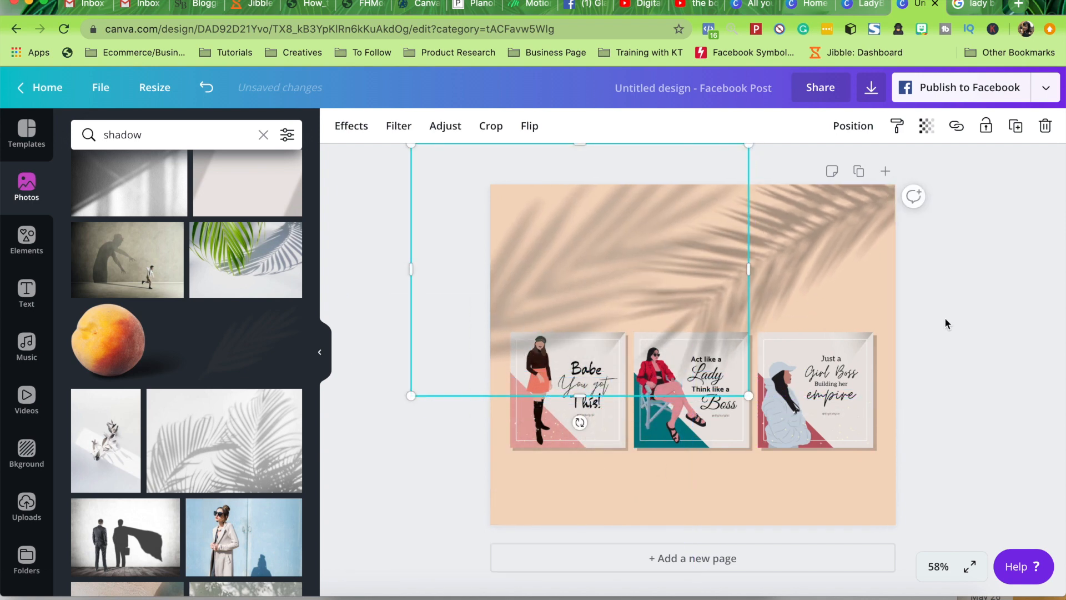
Enlarge the faint leaf shadow and shift it so it falls across the page's upper-left area and the "Babe" post
drag(424, 402, 361, 424)
drag(527, 174, 567, 189)
click(959, 390)
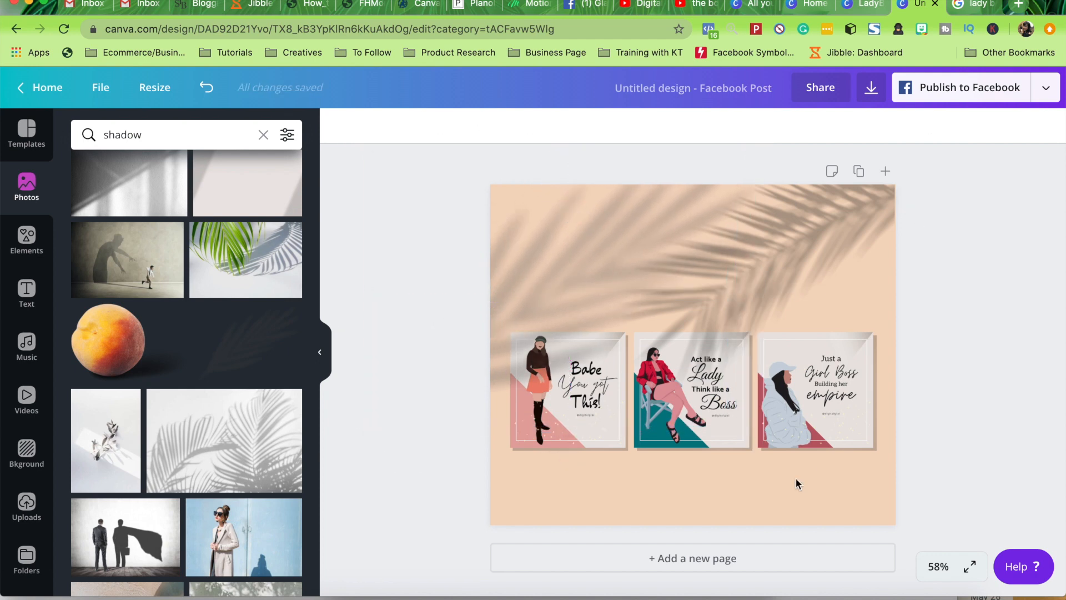
Nudge the three drop shadows left and up to make their visible edges thinner
click(617, 451)
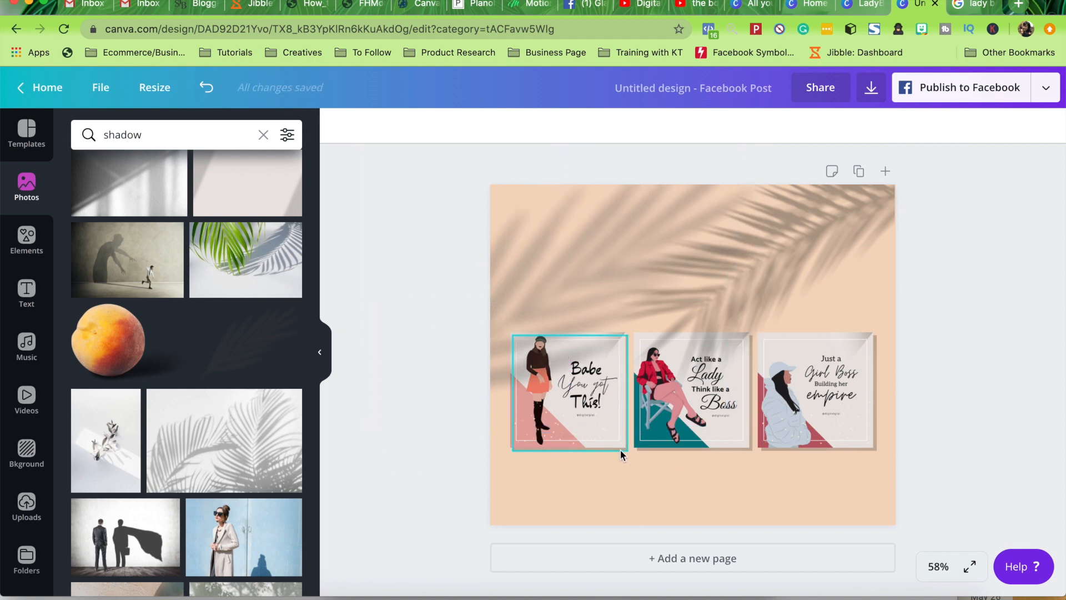
shift+click(736, 450)
shift+click(787, 451)
key(Left)
key(Up)
key(Left)
key(Escape)
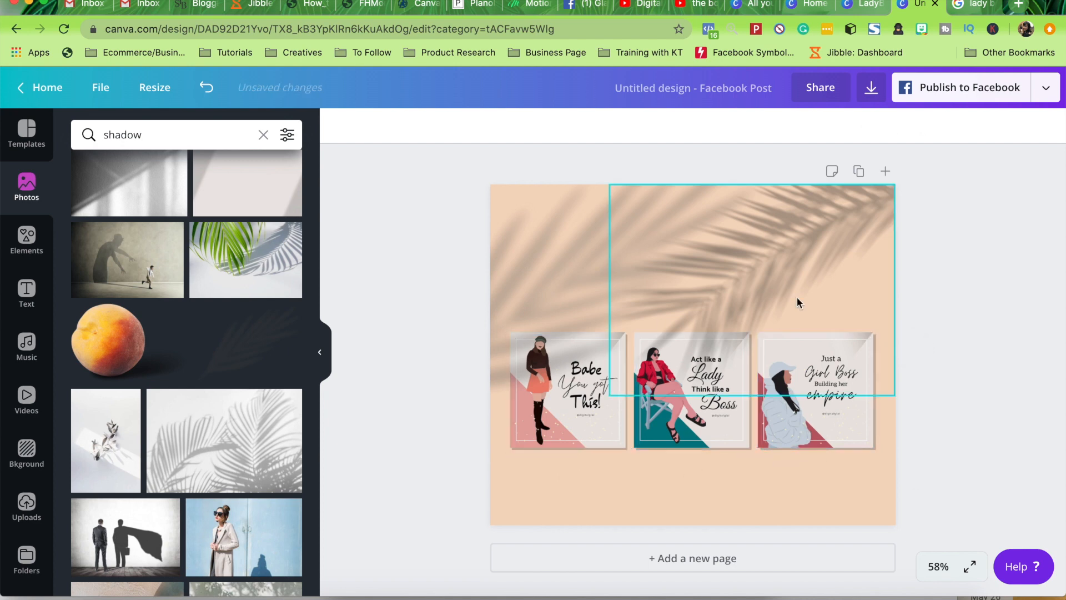
Make the upper-right palm shadow slightly more opaque and check the transparency of the faint leaf shadow
click(776, 319)
click(926, 127)
drag(839, 170, 850, 170)
click(538, 255)
click(924, 128)
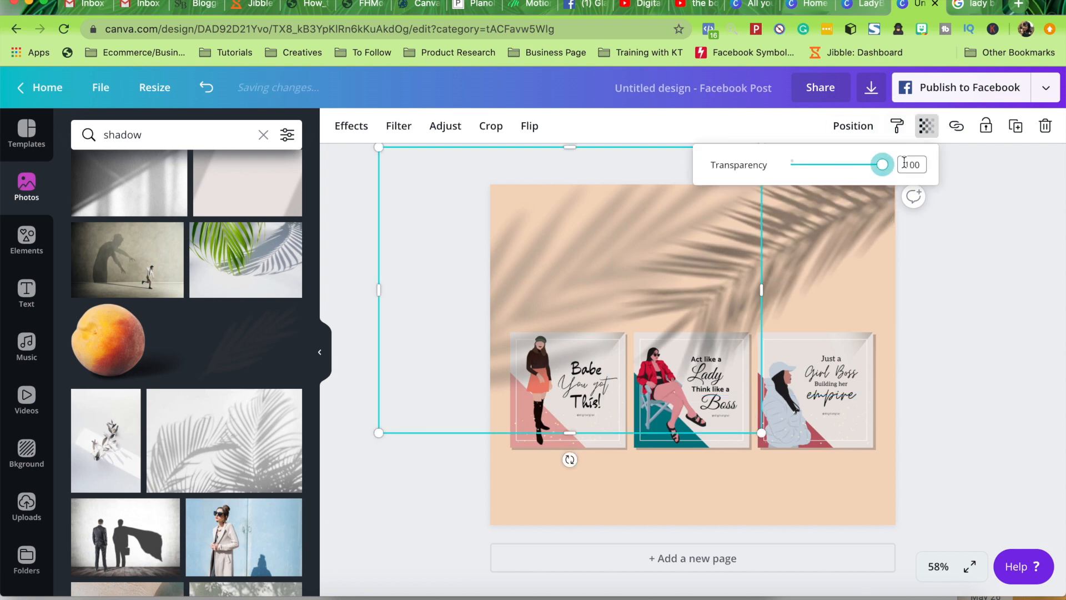
click(916, 309)
Fine-tune the upper-right palm shadow to be slightly more transparent
click(859, 171)
key(super+z)
click(867, 266)
click(926, 127)
mouse_move(849, 165)
mouse_down()
mouse_move(827, 166)
mouse_move(845, 164)
mouse_up()
click(964, 269)
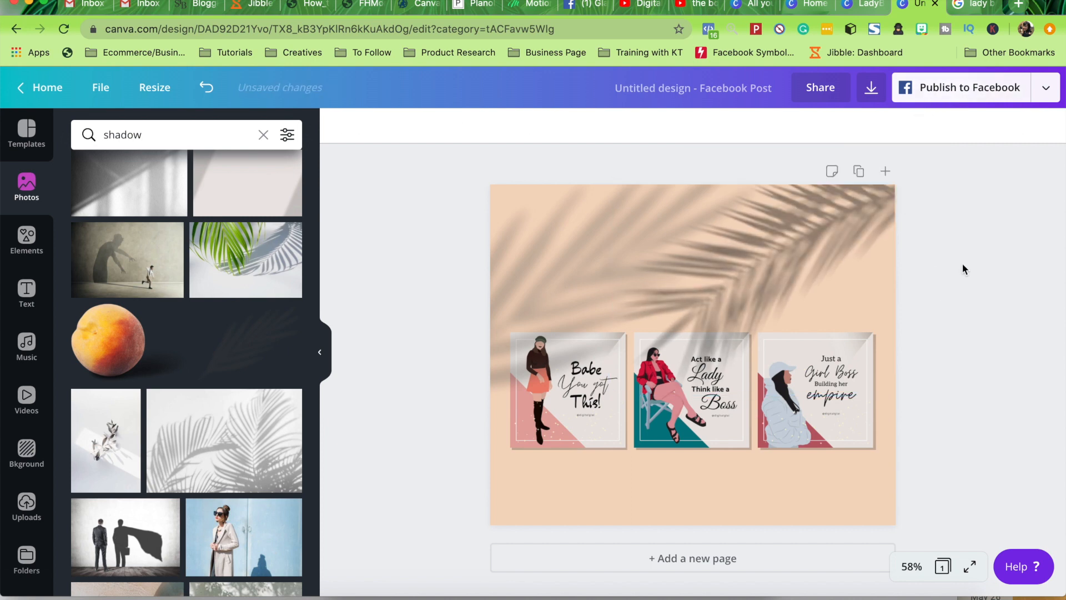
Browse the shadow photo results for other overlay options and clear the photo search
scroll(139, 447, down, 15)
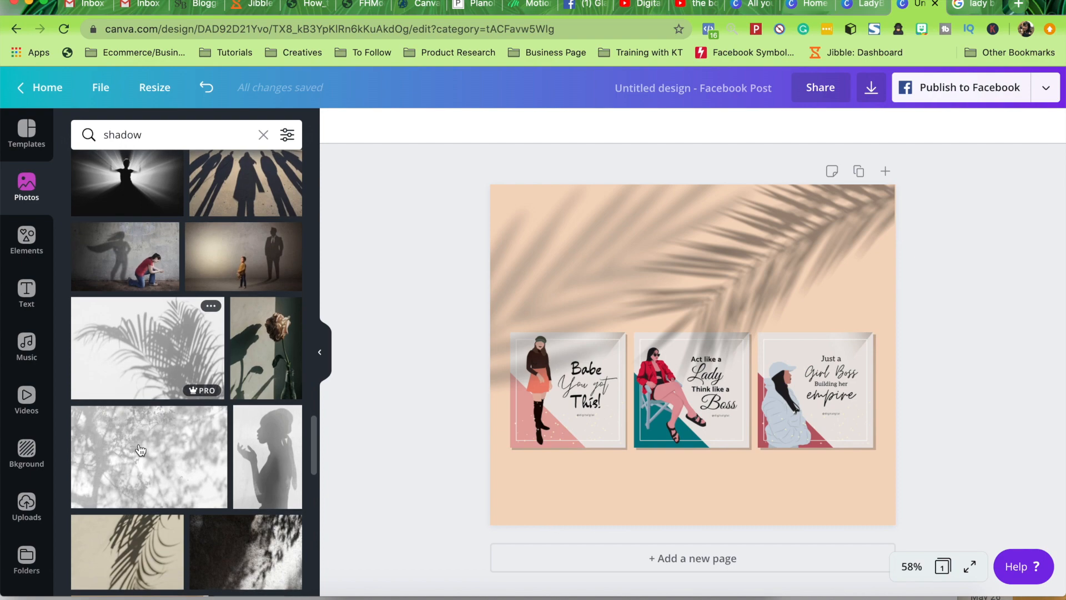
scroll(140, 450, down, 15)
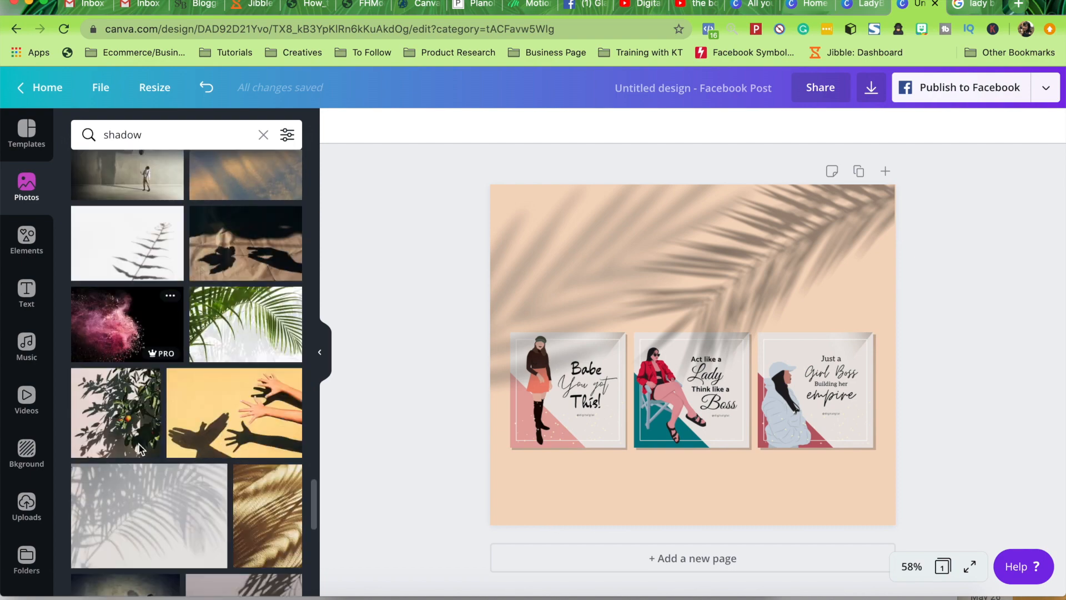
scroll(140, 450, up, 20)
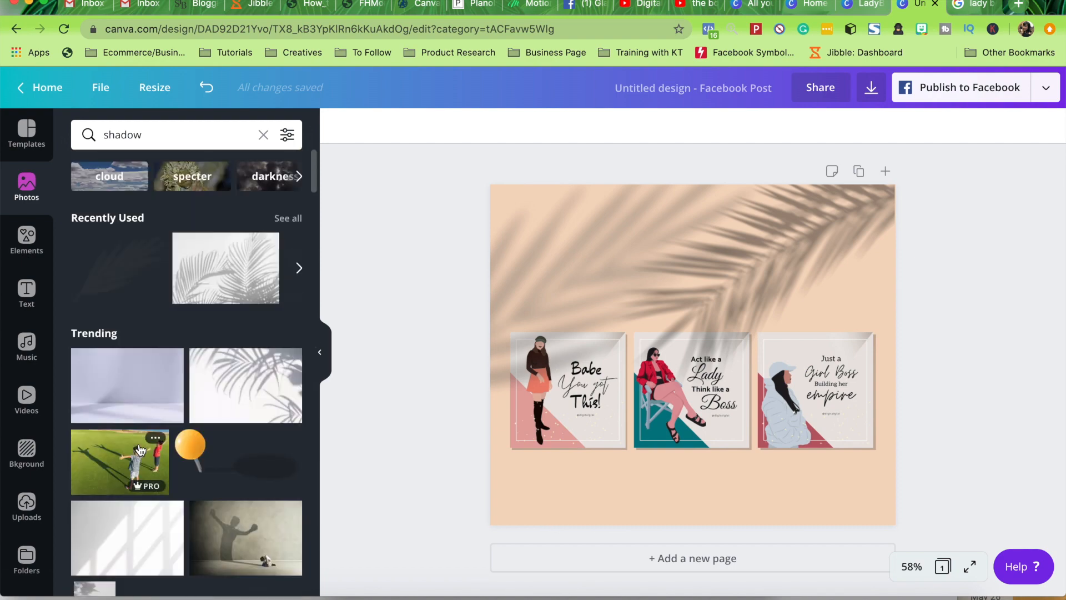
click(263, 135)
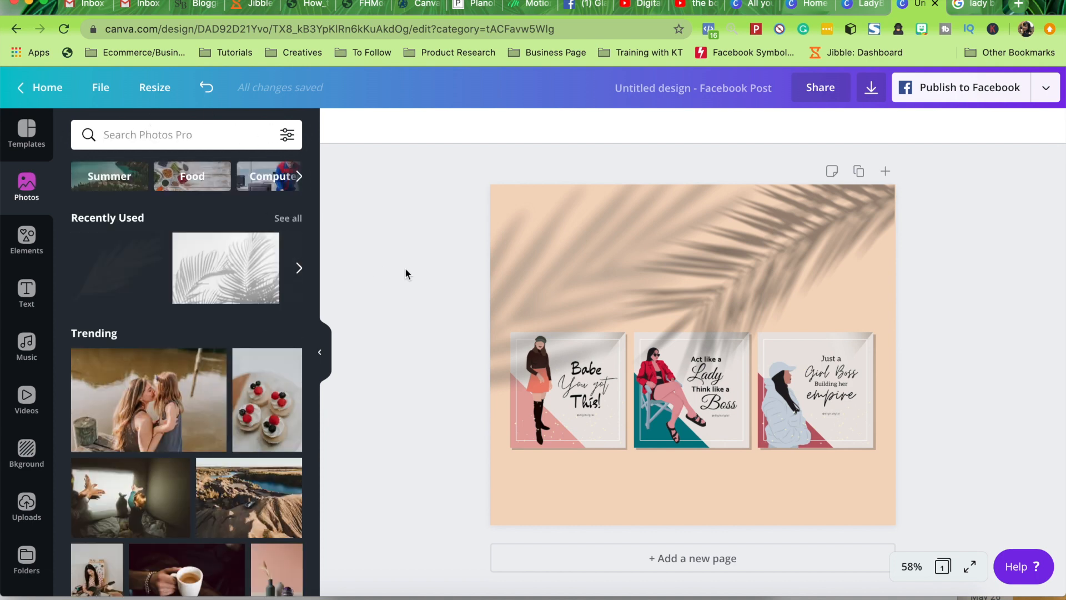
Resize the Facebook Post design to the Presentation (16:9) format
click(143, 95)
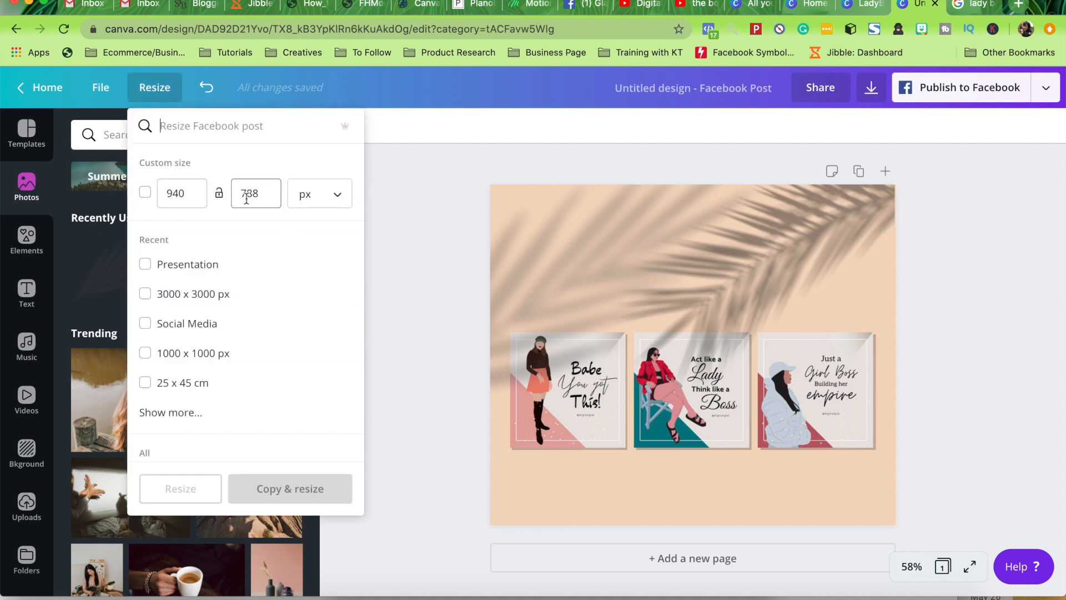
click(251, 275)
click(192, 489)
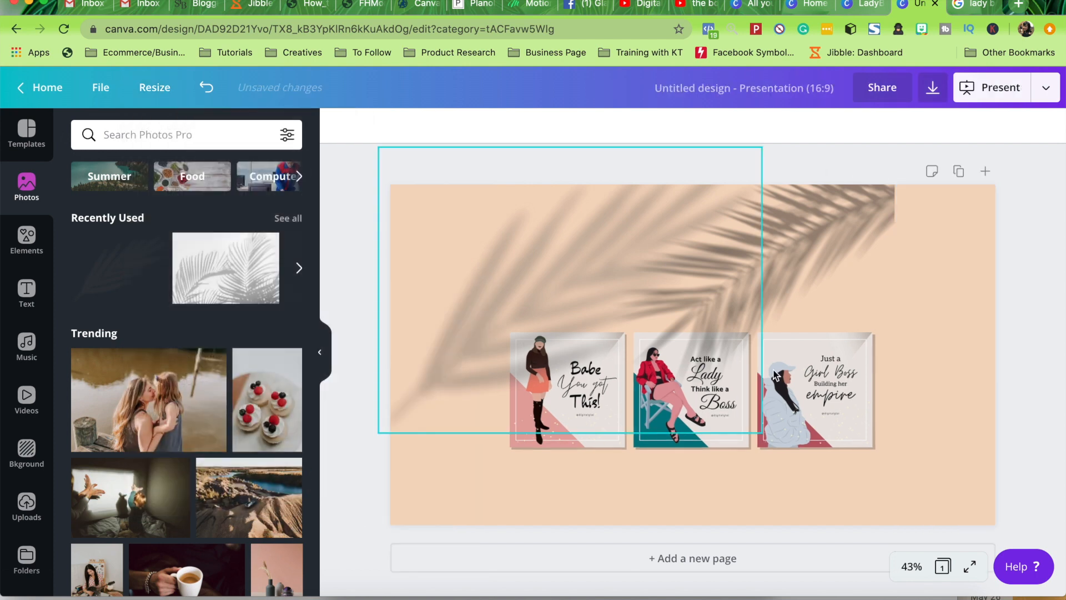
Enlarge all posts and shadows together to suit the wider page, and nudge the palm shadow up to the page's upper-right corner
drag(940, 291, 561, 464)
drag(885, 441, 994, 506)
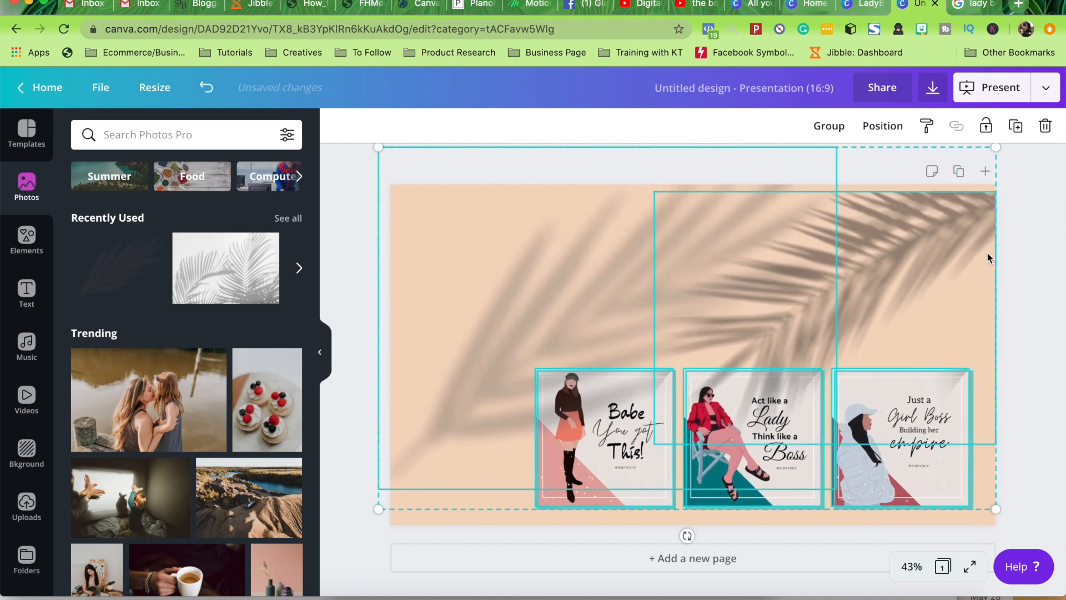
click(1016, 251)
drag(944, 253, 944, 246)
drag(1048, 388, 623, 485)
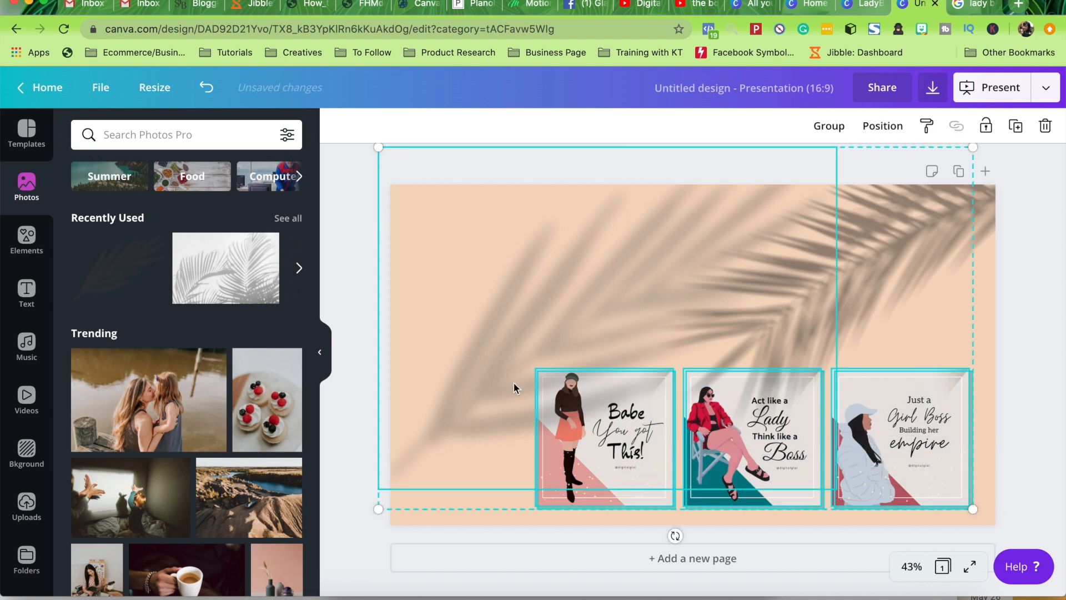
drag(625, 476, 562, 457)
key(ctrl+z)
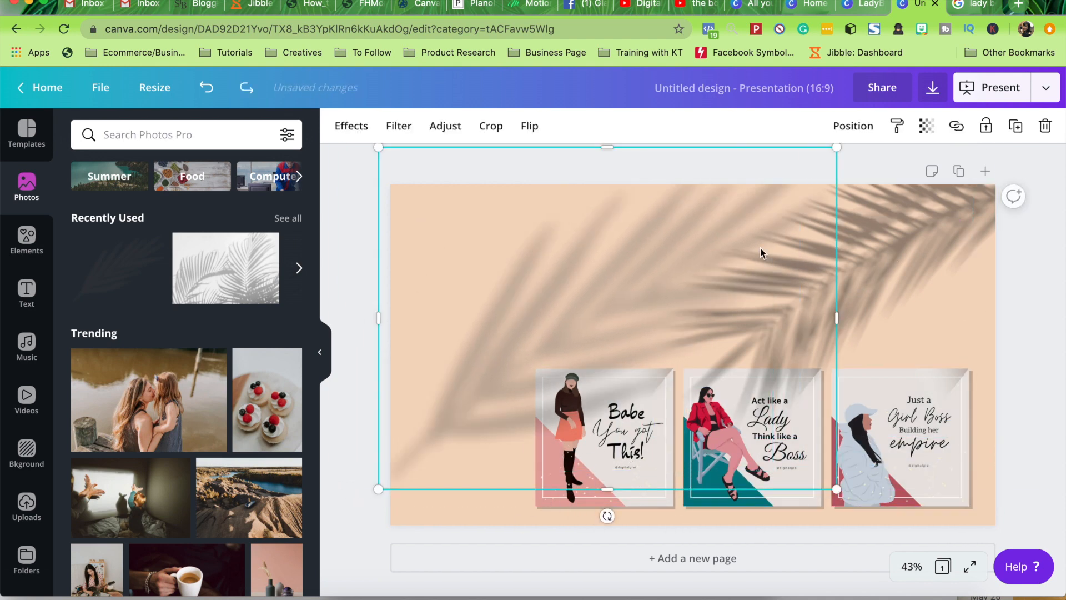
Move the three posts with their drop shadows up and left and enlarge them to span most of the page width
drag(1002, 495, 668, 515)
drag(941, 502, 832, 450)
drag(863, 457, 964, 490)
Shift the faint leaf shadow up and left over the "Babe" post and nudge the palm shadow into the page's upper-right corner
click(1011, 325)
drag(555, 333, 512, 279)
click(826, 239)
drag(826, 239, 833, 224)
click(1025, 257)
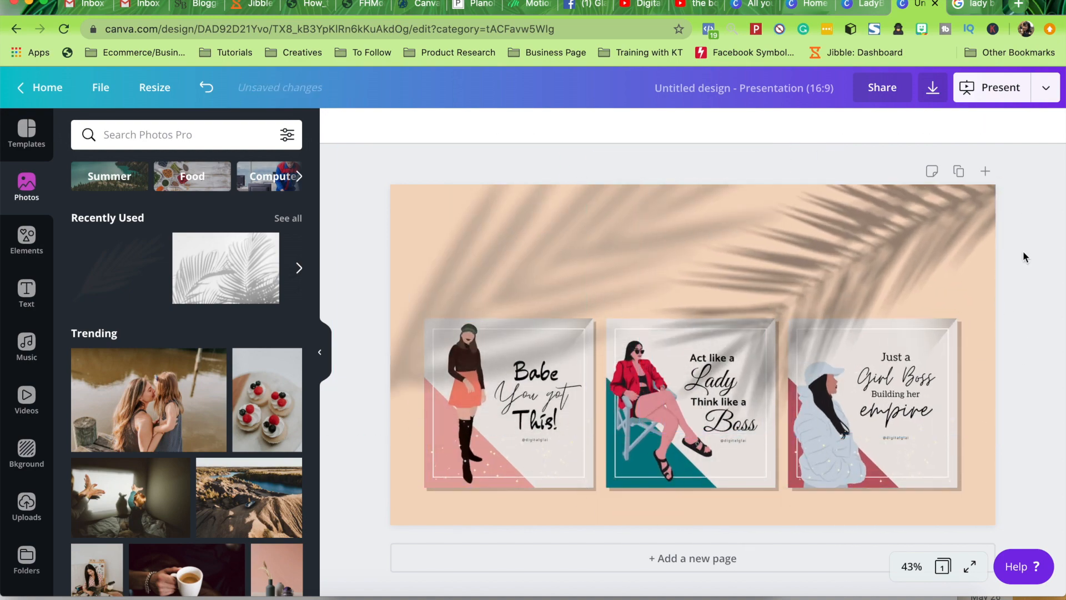
Search the photos for "shadow" and "shadows" and examine the results for a soft ground shadow
scroll(175, 416, down, 5)
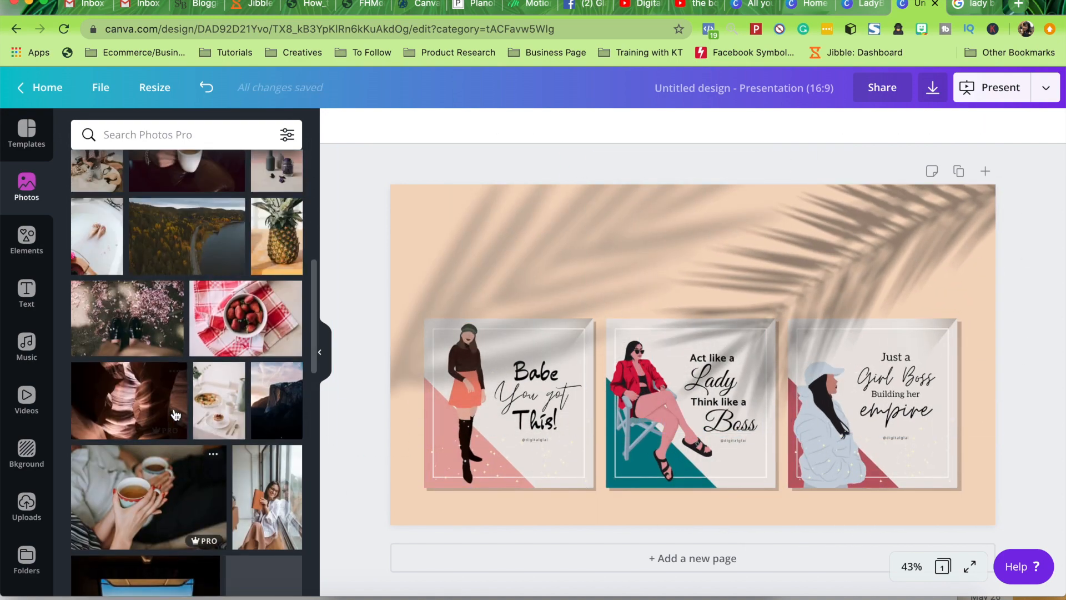
click(142, 134)
click(168, 210)
scroll(225, 296, down, 10)
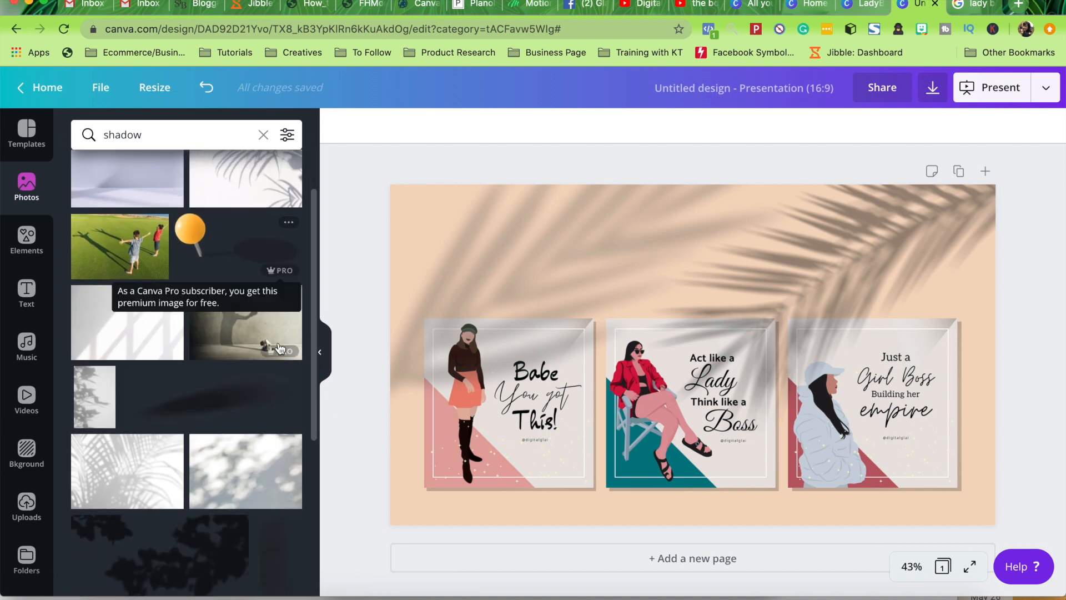
scroll(281, 348, down, 15)
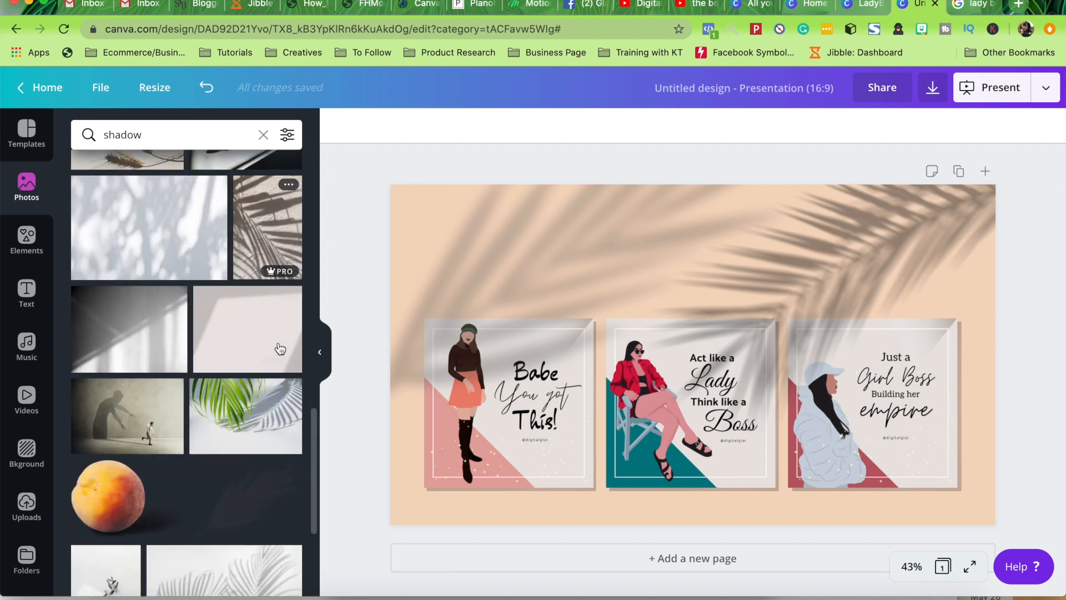
click(180, 122)
text(s)
key(Return)
scroll(225, 206, down, 9)
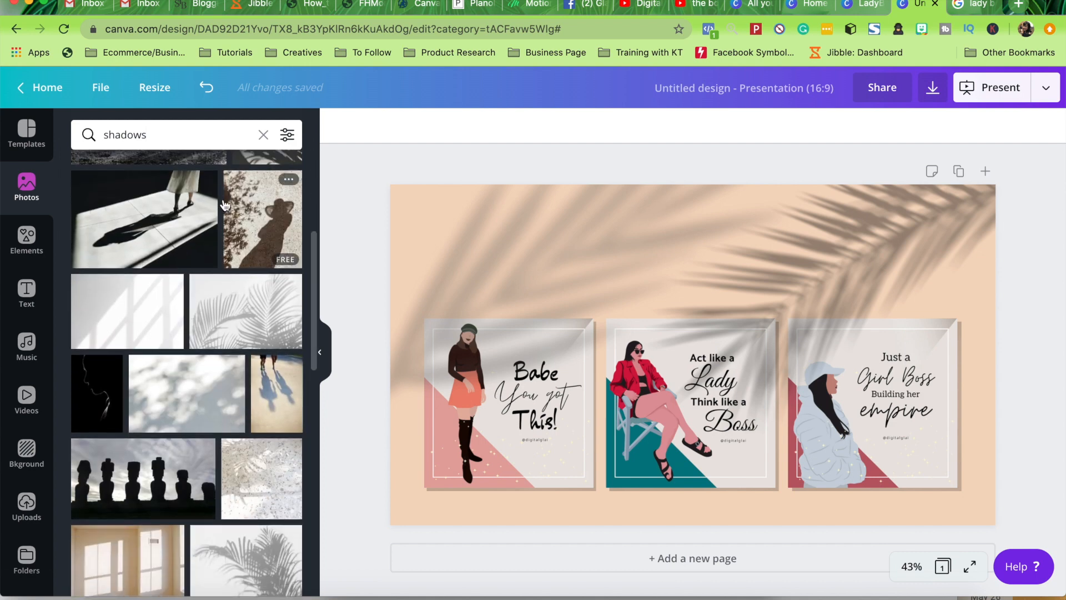
scroll(245, 316, down, 5)
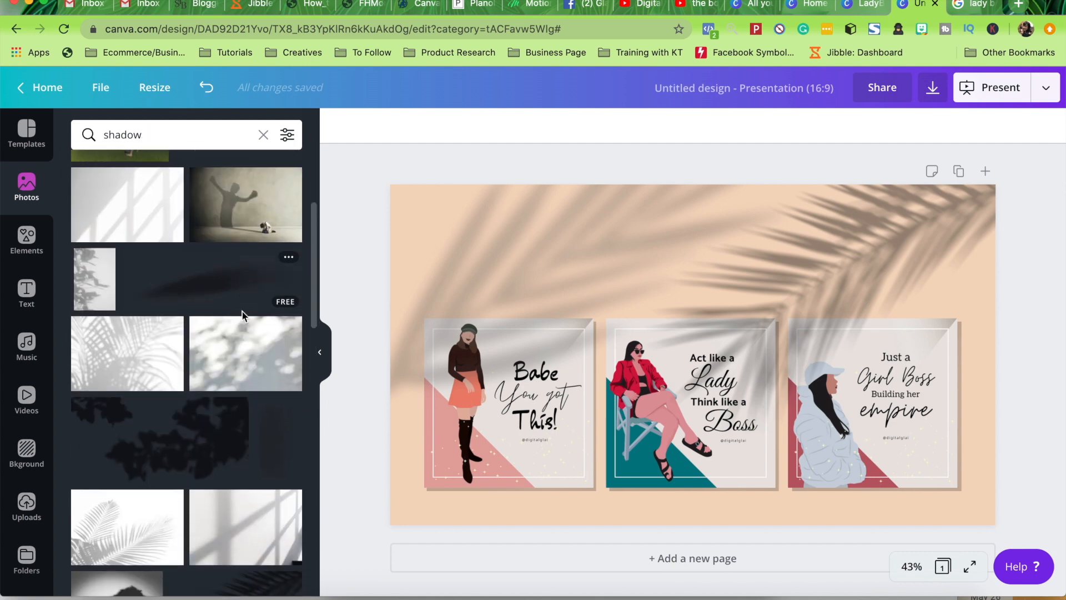
Add the soft dark shadow image under the "Lady" post, send it backward behind the post, and adjust its tilt and placement
drag(242, 316, 650, 511)
click(853, 125)
click(805, 200)
drag(673, 586, 662, 586)
drag(950, 405, 874, 424)
Move a copy of the soft shadow under the "Girl Boss" post and send it backward behind the post
drag(628, 506, 935, 489)
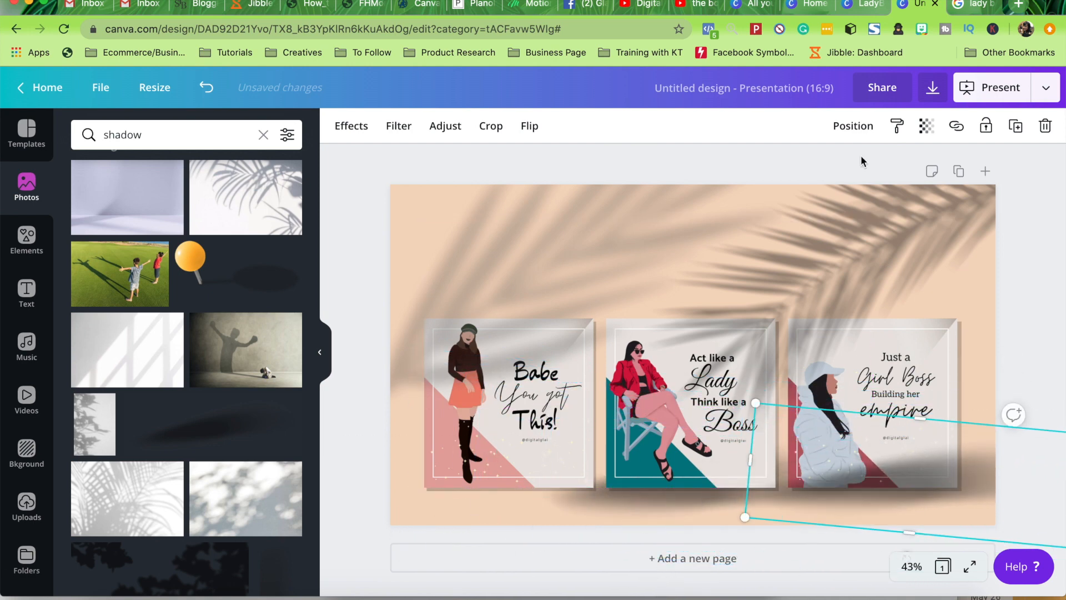
click(852, 126)
click(805, 200)
Duplicate the soft shadow, place the copy under the "Babe" post and send it backward behind the post
click(648, 507)
key(super+v)
drag(672, 495, 543, 494)
click(853, 126)
click(805, 199)
click(967, 515)
click(1023, 354)
Shrink the soft shadows under the "Girl Boss" and "Lady" posts to fit the width of each post
drag(538, 511, 814, 504)
drag(751, 403, 875, 457)
drag(933, 496, 847, 474)
click(790, 520)
drag(882, 548, 798, 520)
Shrink the soft shadow under the "Babe" post and reposition it along the post's lower edge
click(692, 528)
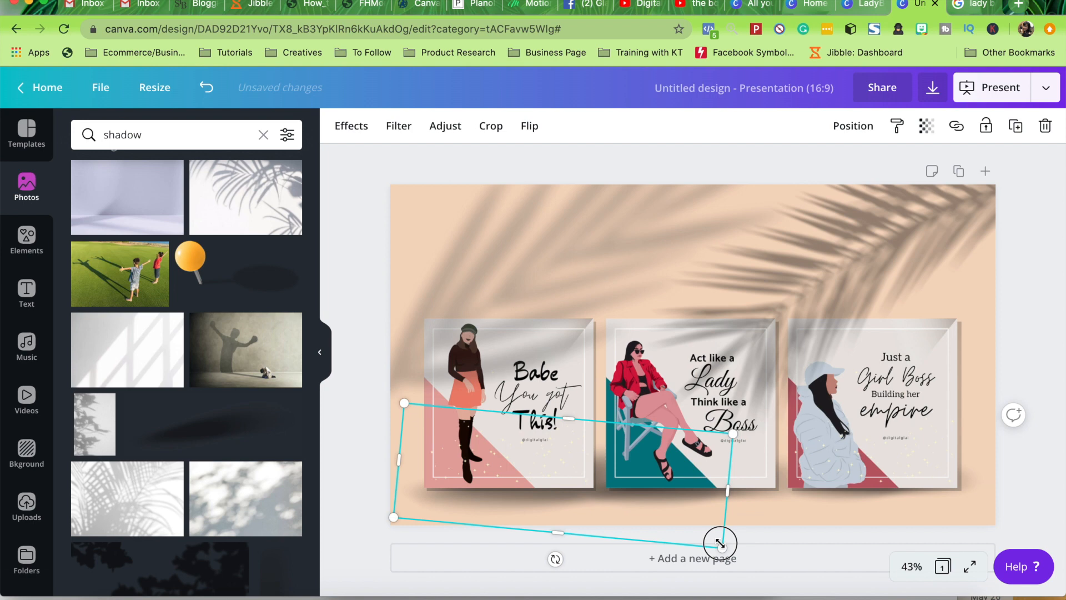
drag(721, 544, 637, 508)
drag(561, 500, 514, 555)
drag(638, 487, 634, 472)
Fine-tune the size and position of the soft shadow under the "Lady" post
click(722, 504)
drag(823, 540, 814, 529)
click(750, 520)
click(750, 520)
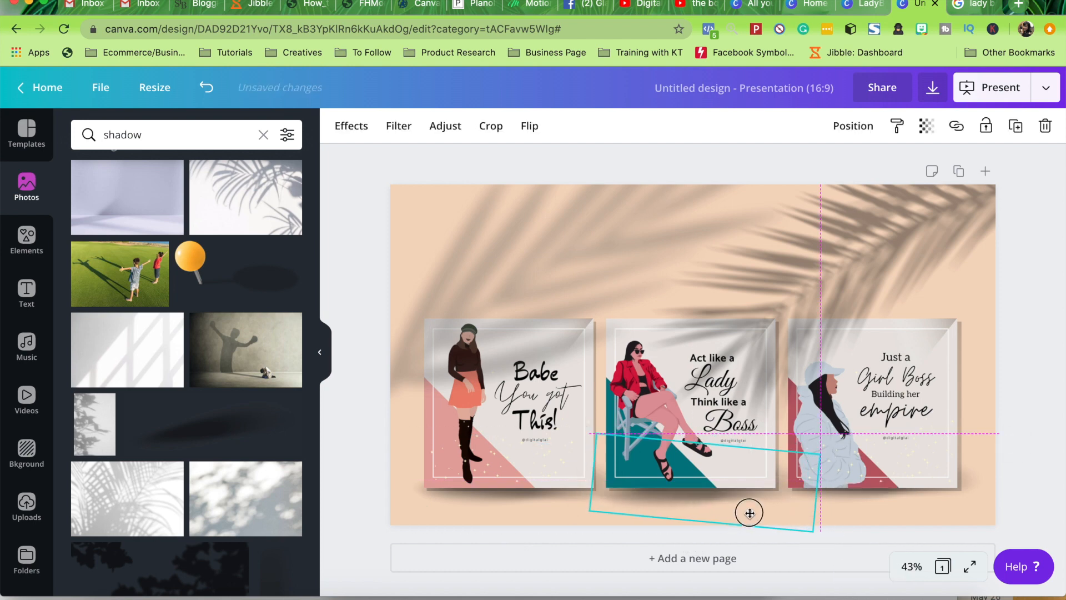
Narrow the soft shadow under the "Girl Boss" post slightly and nudge it into place
click(880, 512)
drag(1007, 449, 983, 454)
click(1013, 450)
drag(933, 515, 933, 514)
click(1020, 400)
Change the page background from peach to a custom salmon pink
click(697, 273)
click(394, 506)
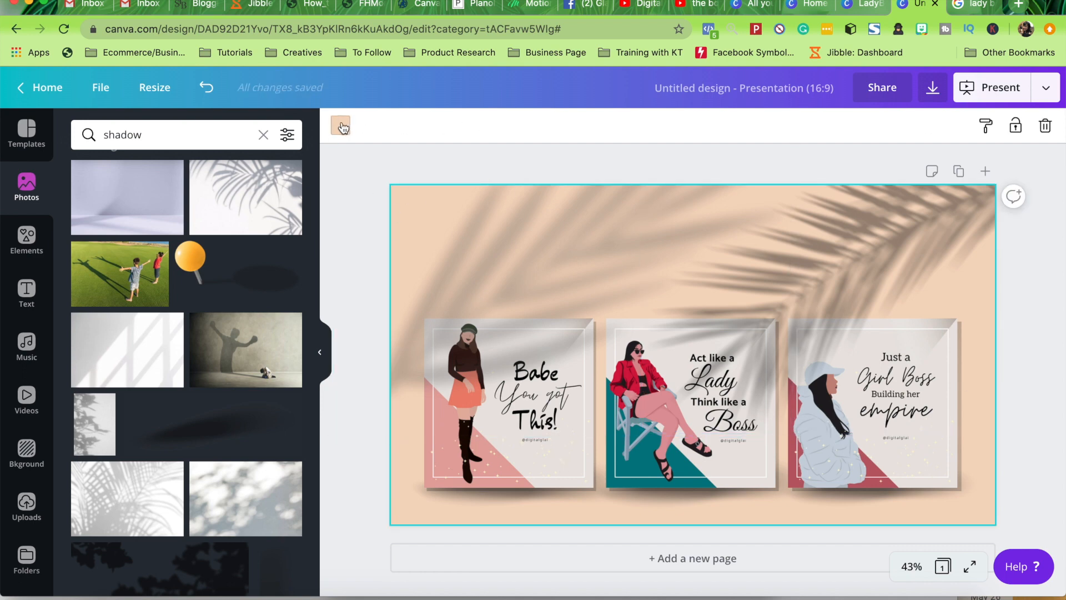
click(340, 126)
click(86, 205)
drag(105, 331, 100, 332)
mouse_move(126, 242)
mouse_down()
mouse_move(145, 235)
mouse_move(116, 244)
mouse_move(131, 248)
mouse_up()
click(352, 278)
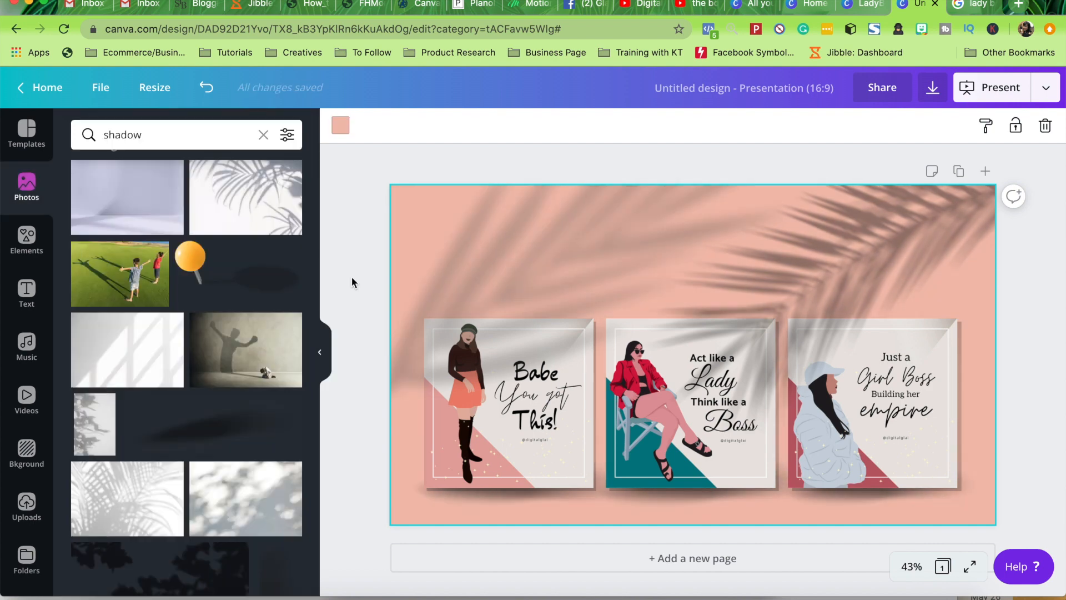
Try moving the three posts and their shadows slightly higher on the page, and undo the move
drag(991, 472, 537, 489)
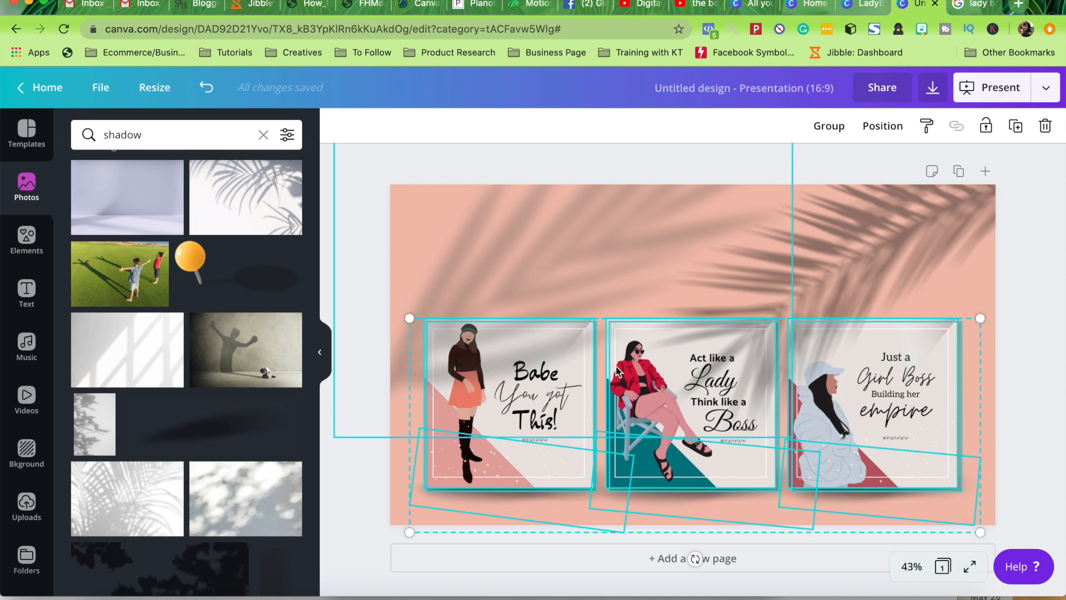
drag(864, 470, 862, 448)
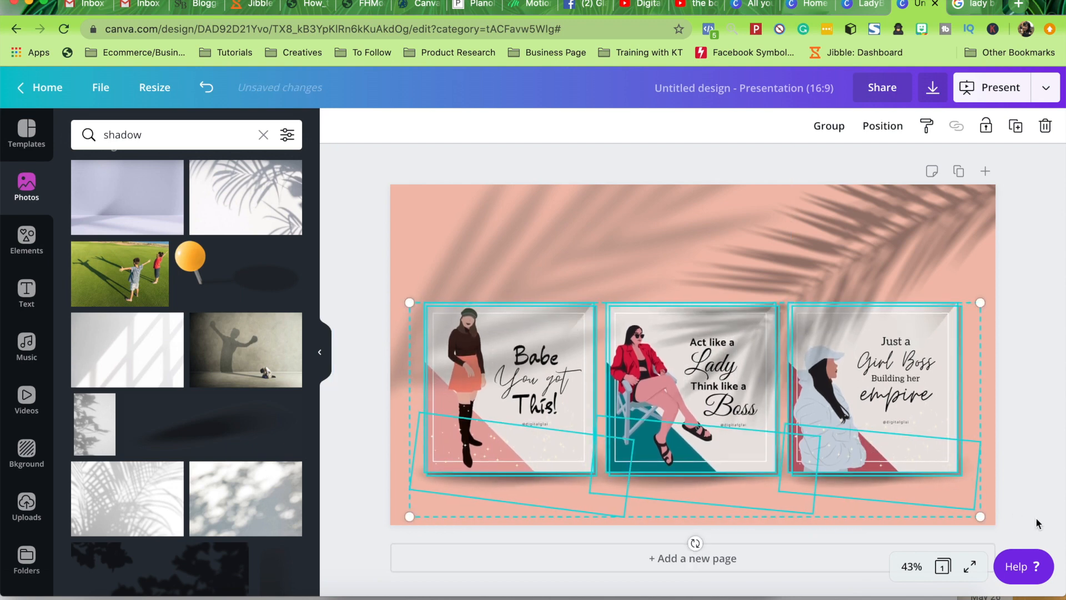
click(1026, 464)
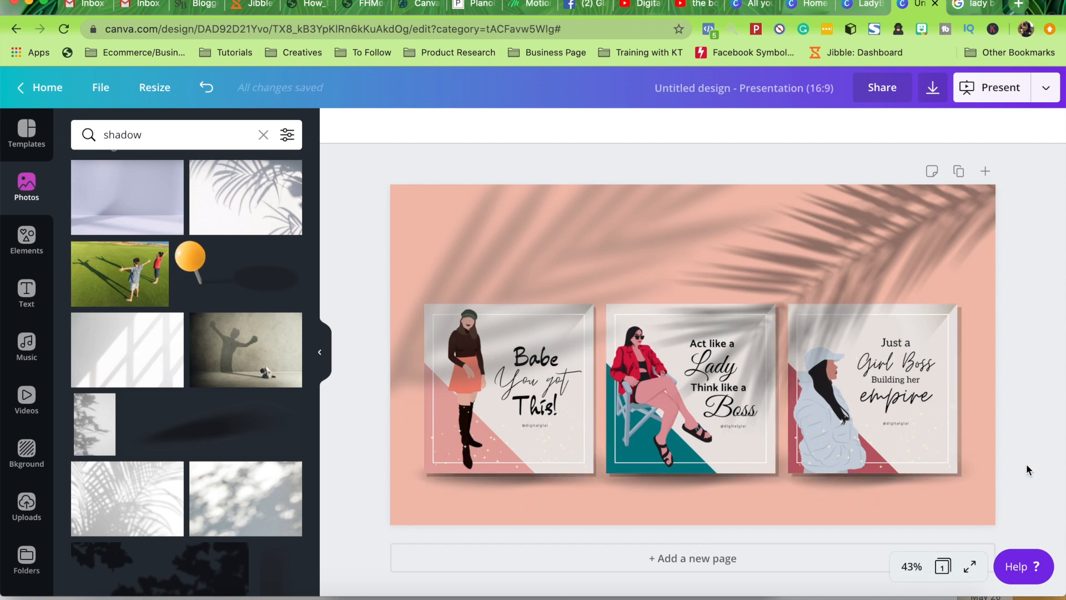
key(ctrl+z)
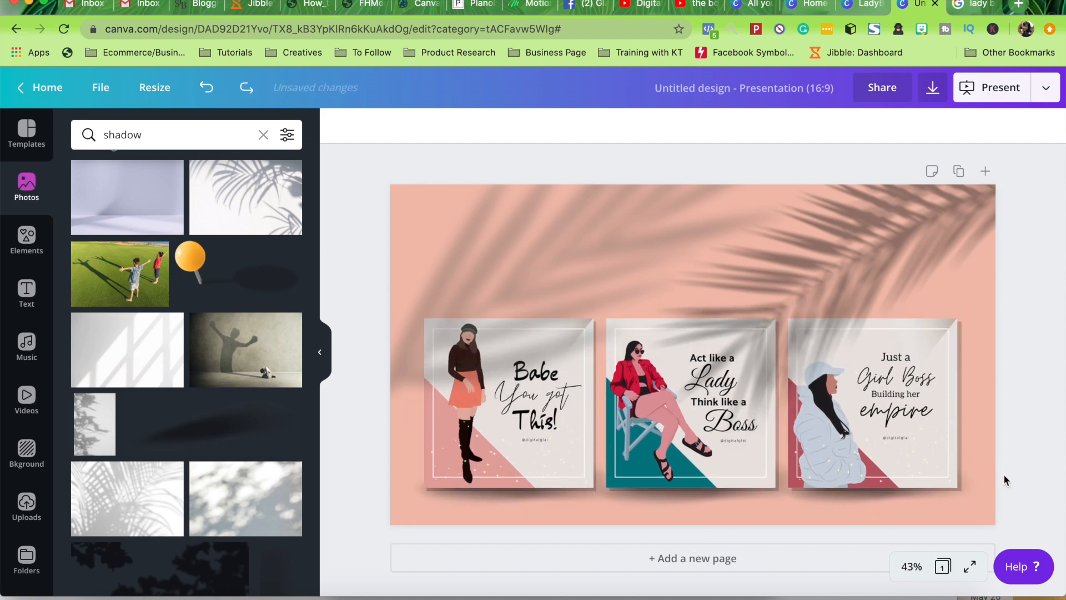
Adjust the faint leaf shadow to brightness -18, contrast 43 and saturation -100
click(547, 283)
click(447, 126)
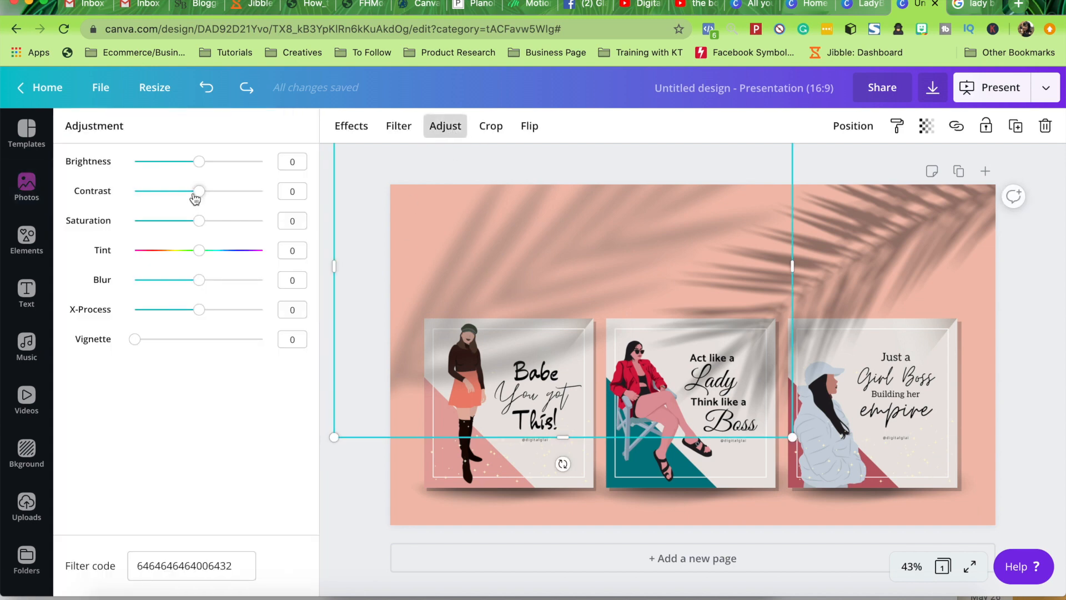
drag(200, 219, 73, 222)
drag(203, 197, 187, 162)
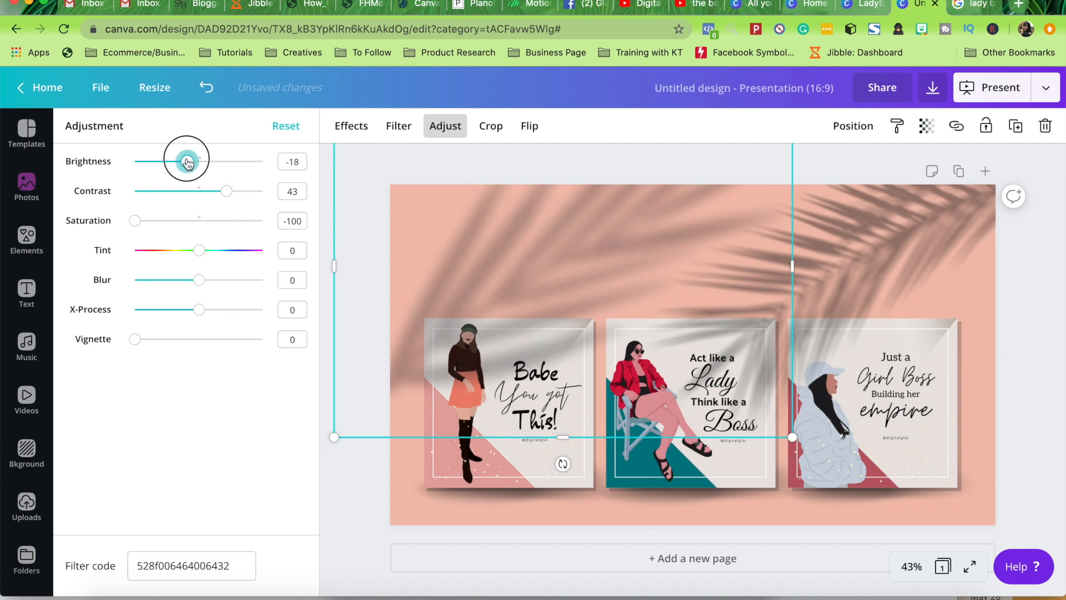
key(Escape)
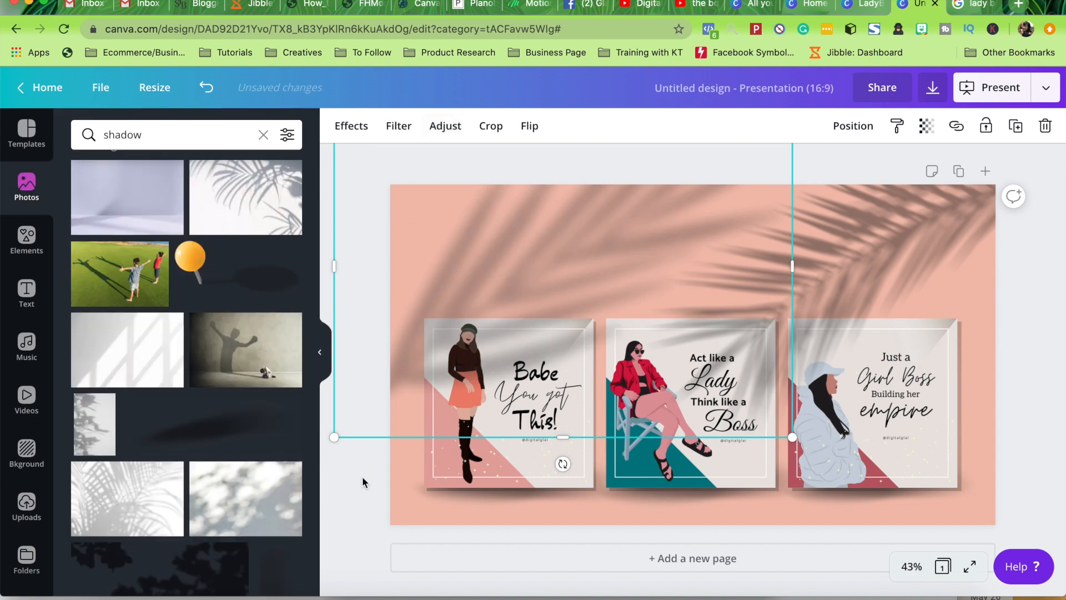
click(374, 528)
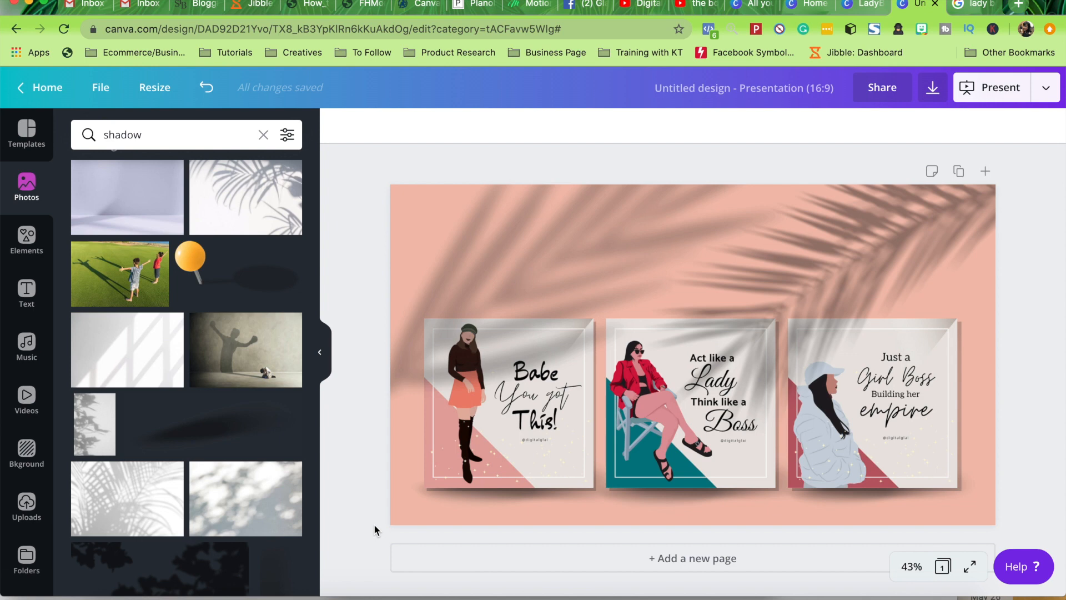
click(845, 258)
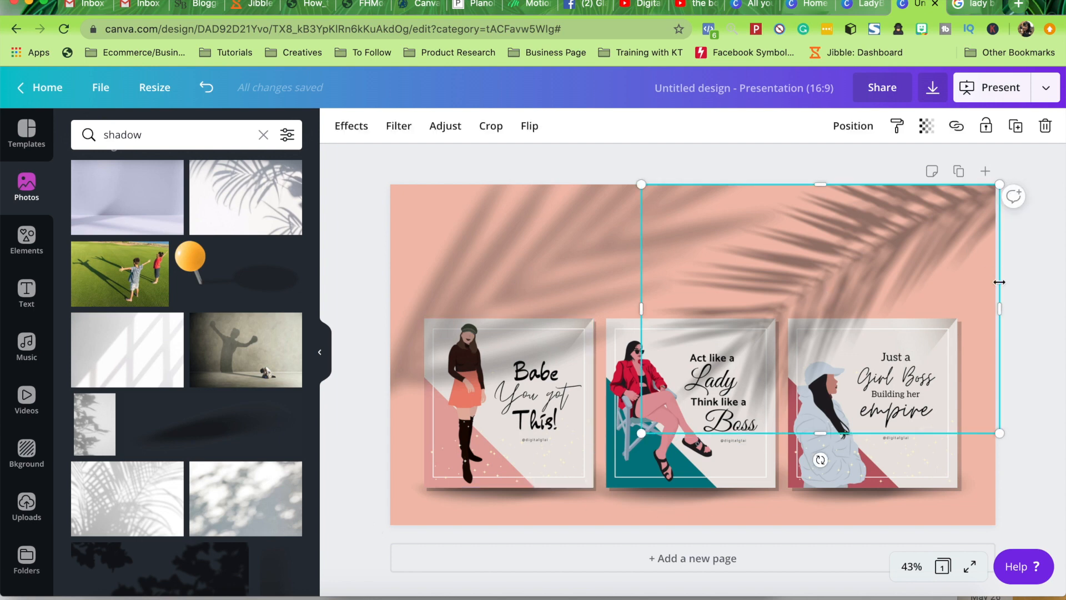
click(1031, 318)
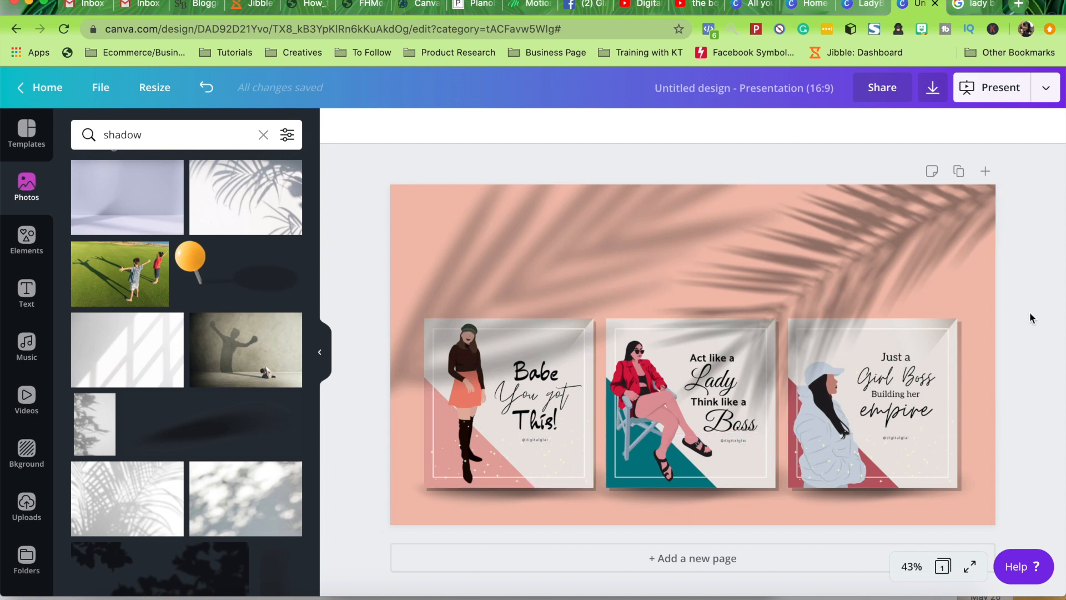
Download the design as a PNG with an increased size scale and dismiss the publishing confirmation
click(1047, 87)
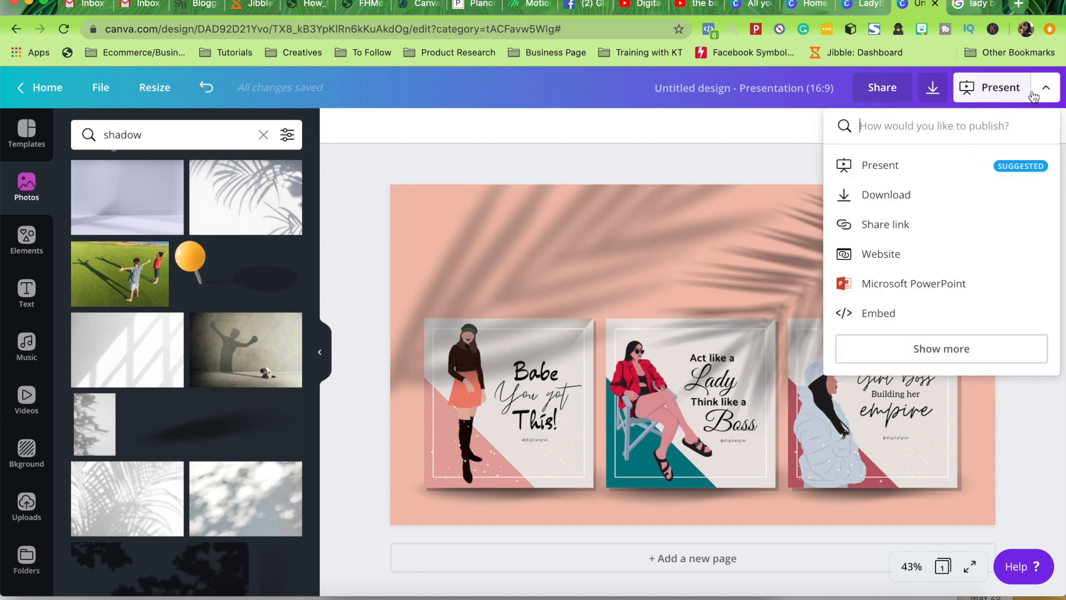
click(921, 200)
click(986, 192)
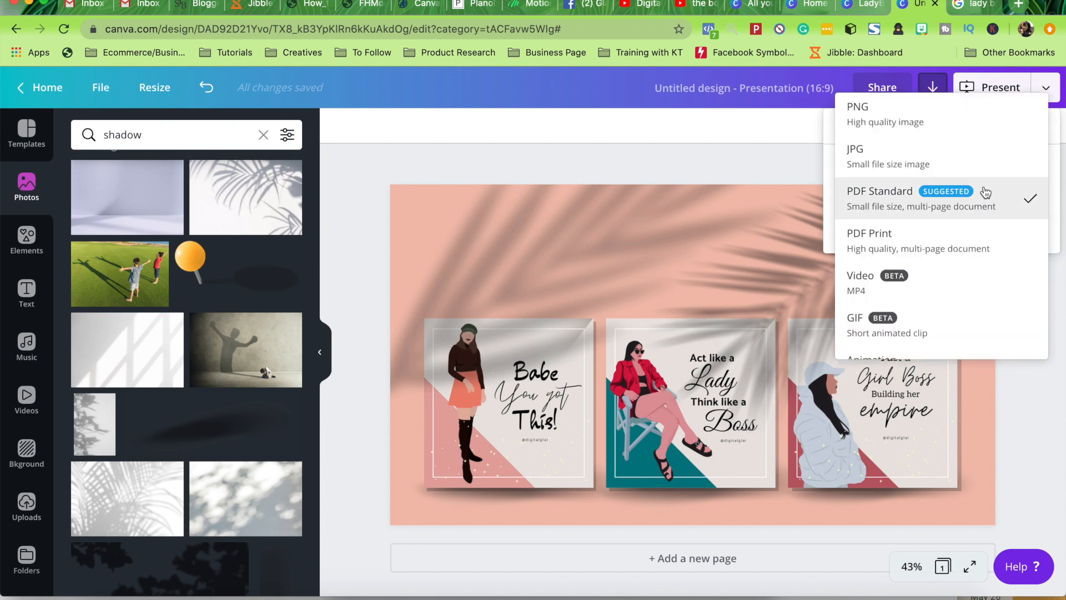
click(972, 122)
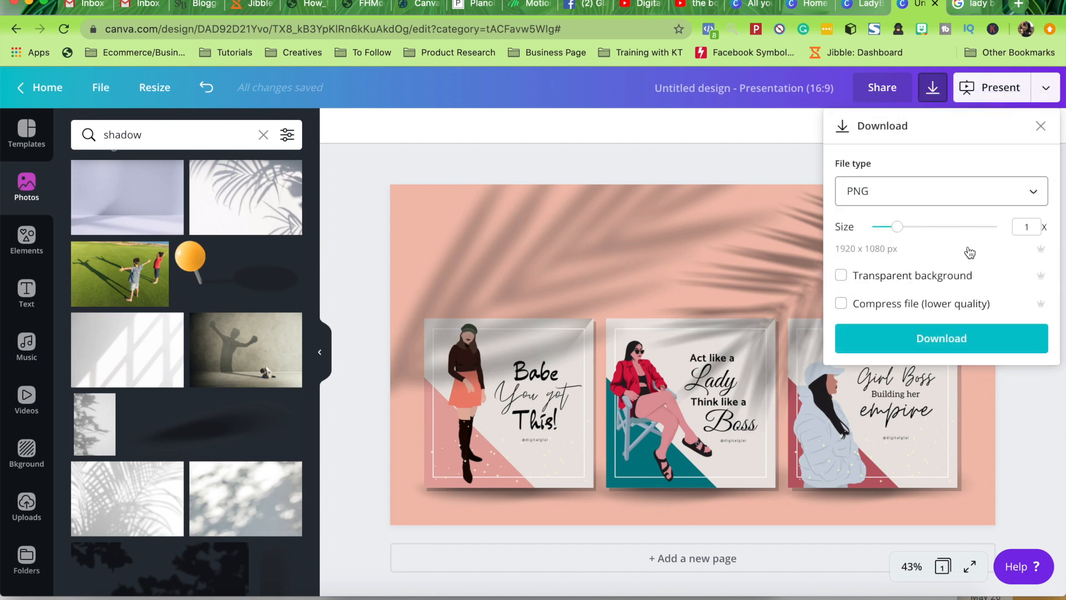
drag(911, 236, 942, 238)
click(966, 339)
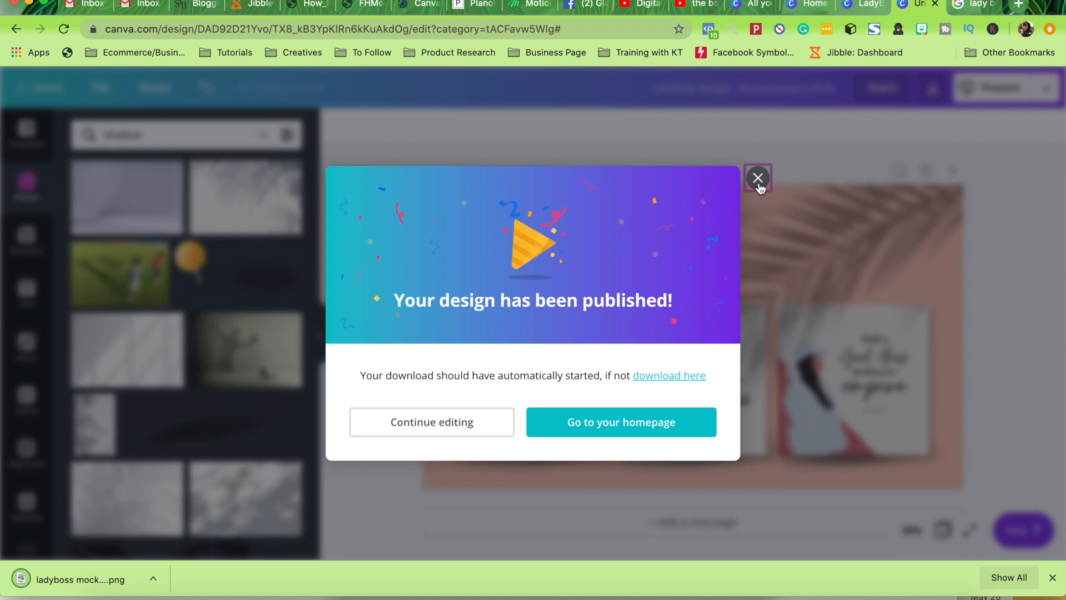
click(758, 178)
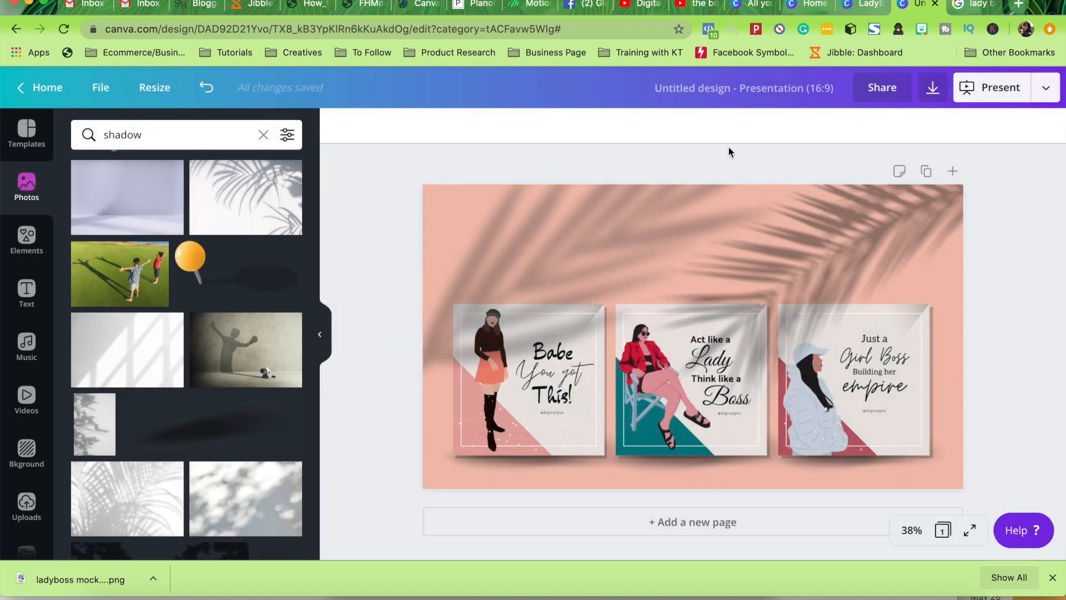